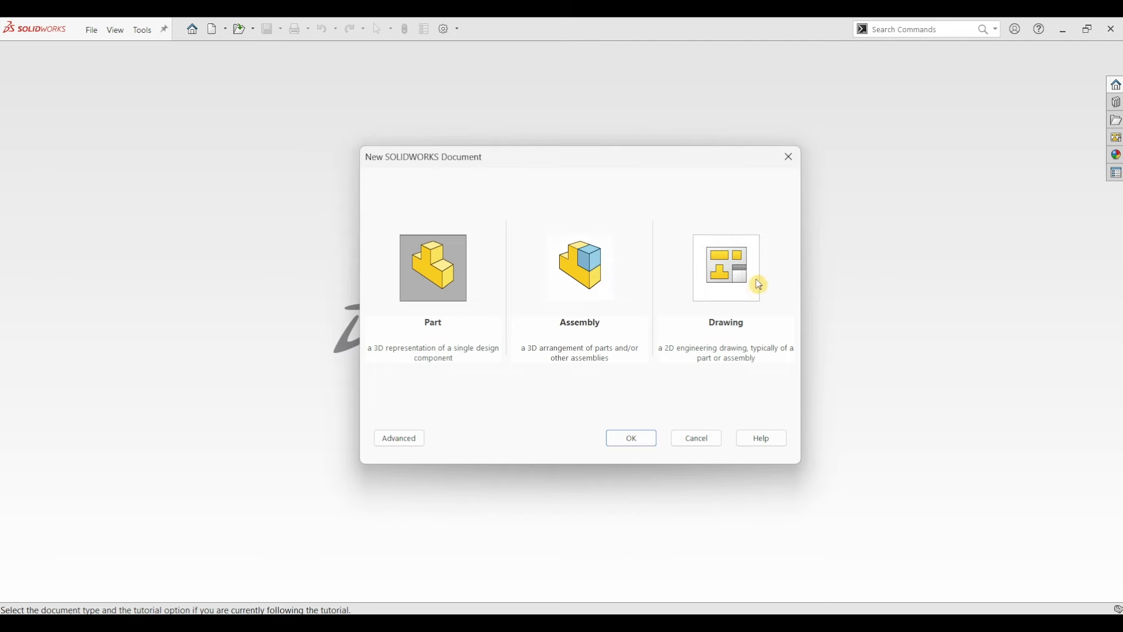
# Create a new part document and start a sketch on the Front Plane
pyautogui.click(629, 438)
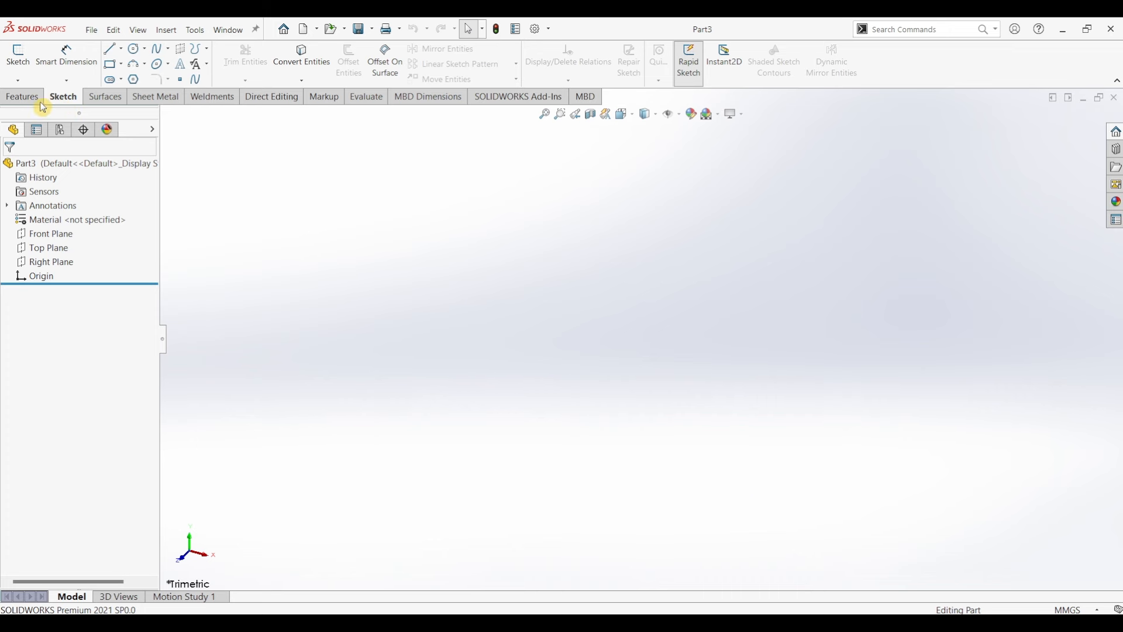
pyautogui.click(24, 97)
pyautogui.click(65, 98)
pyautogui.click(110, 102)
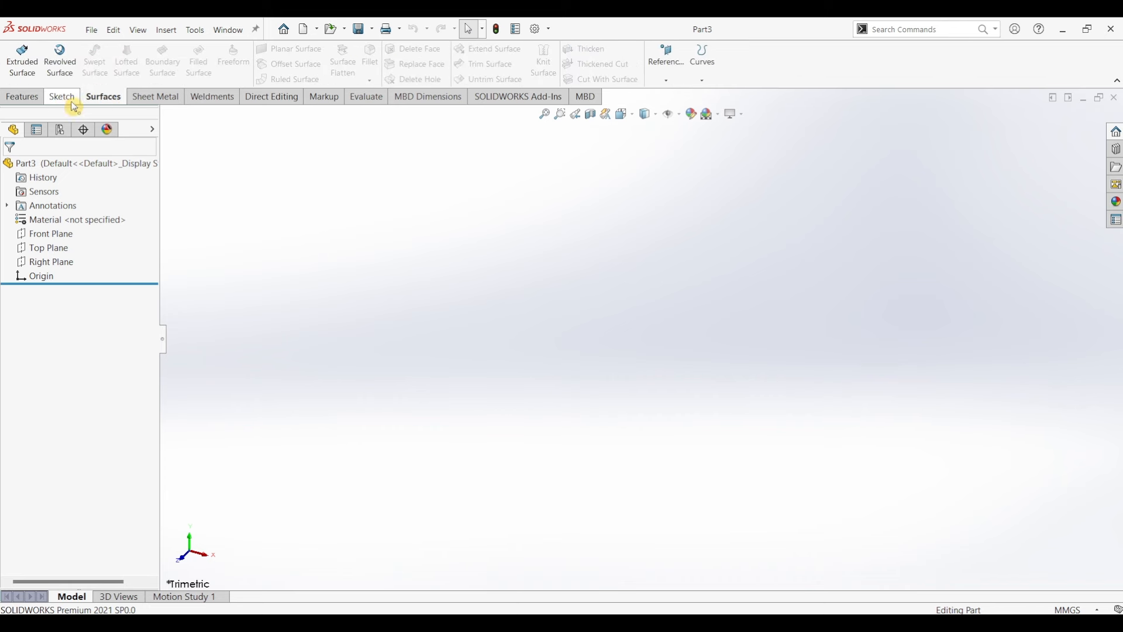
pyautogui.click(64, 101)
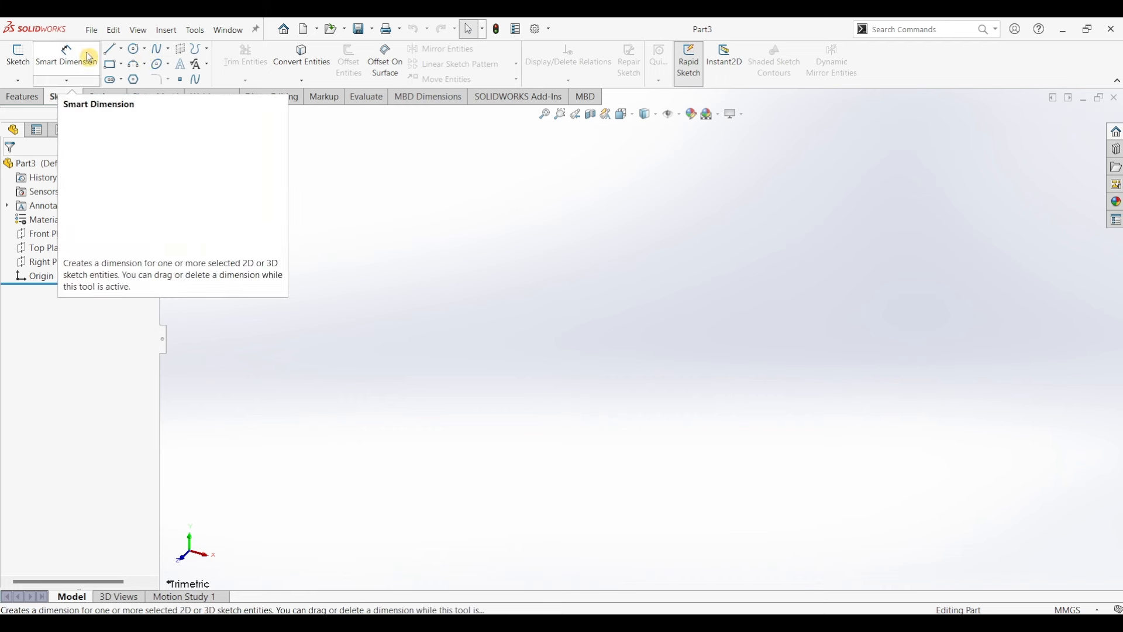
pyautogui.click(19, 56)
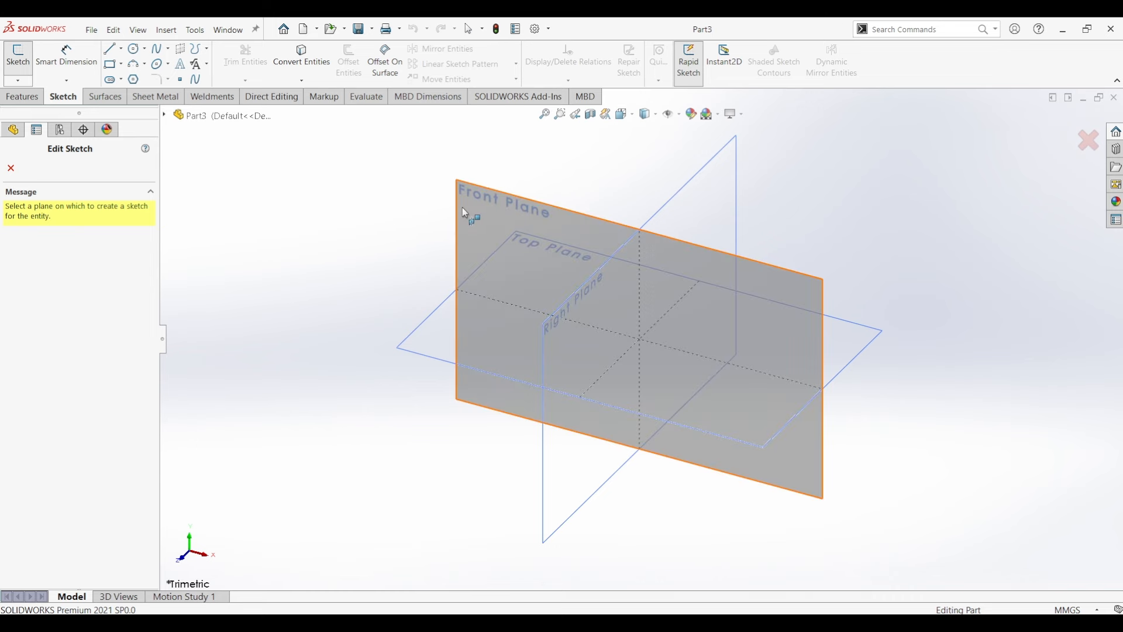
pyautogui.click(462, 208)
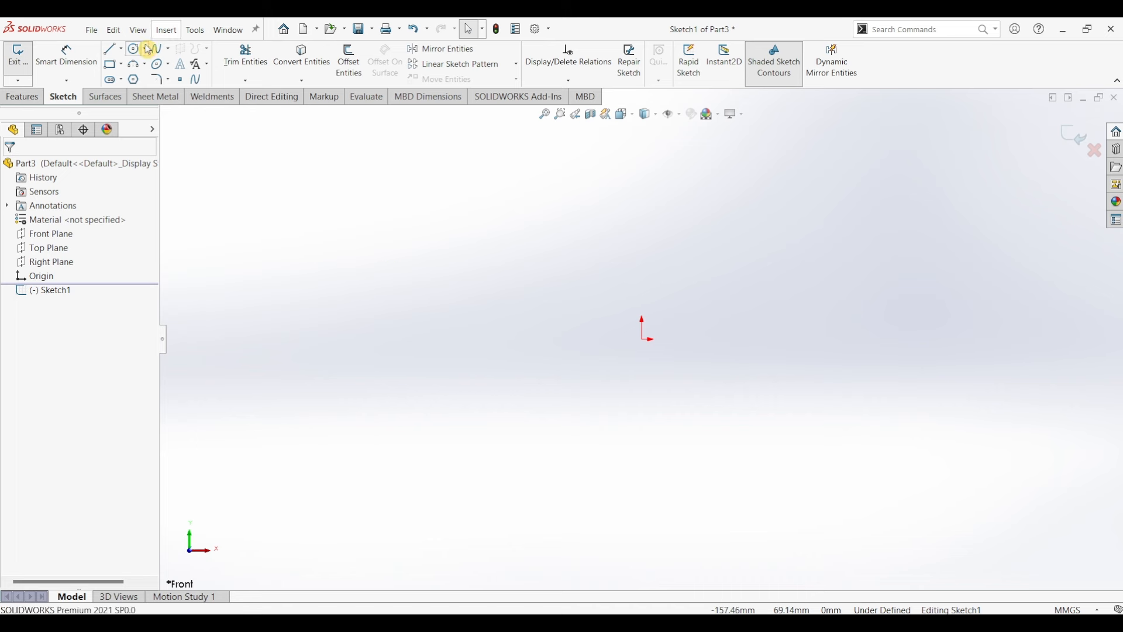
# Sketch a closed six-sided profile from the origin with a horizontal base about 74.8 mm long, a vertical side, and an arm slanting up with a squared end
pyautogui.click(114, 55)
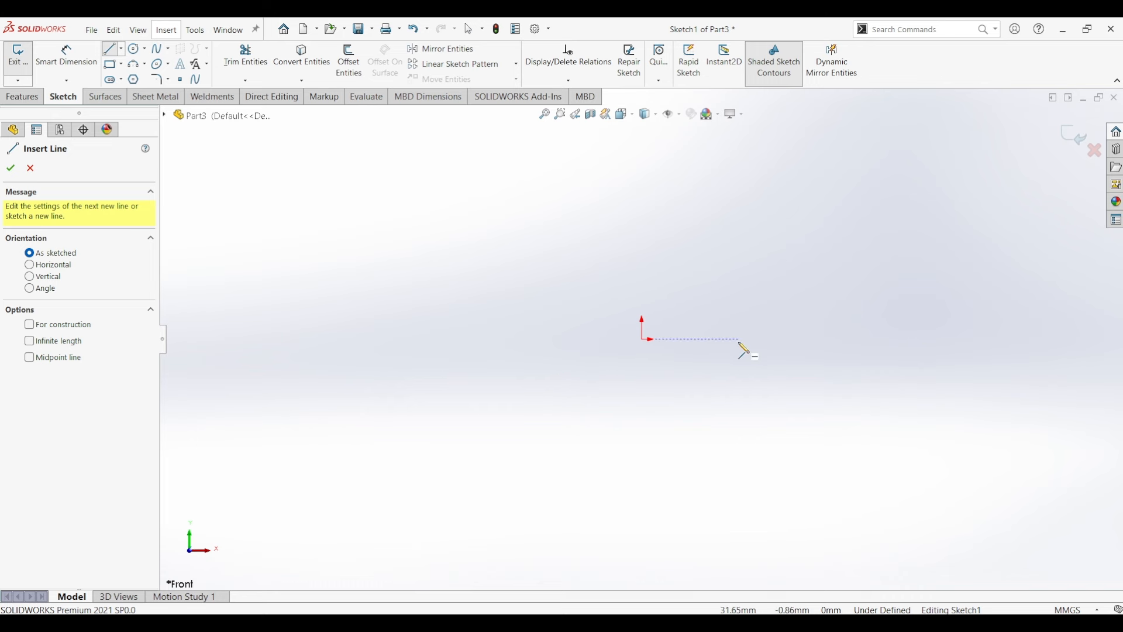
pyautogui.click(646, 339)
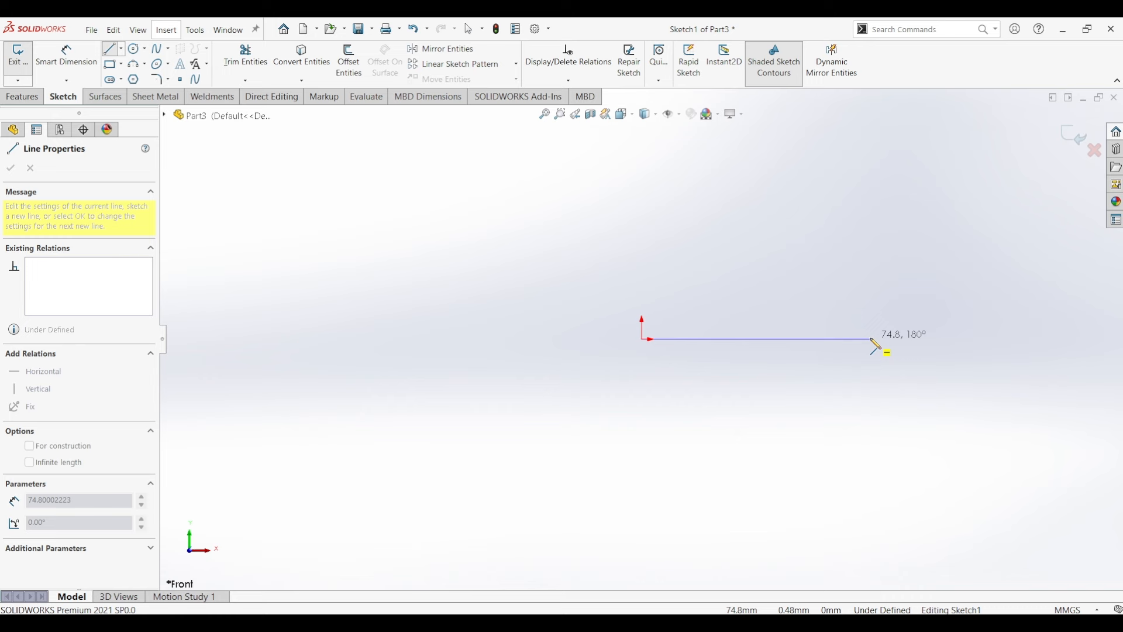
pyautogui.click(871, 339)
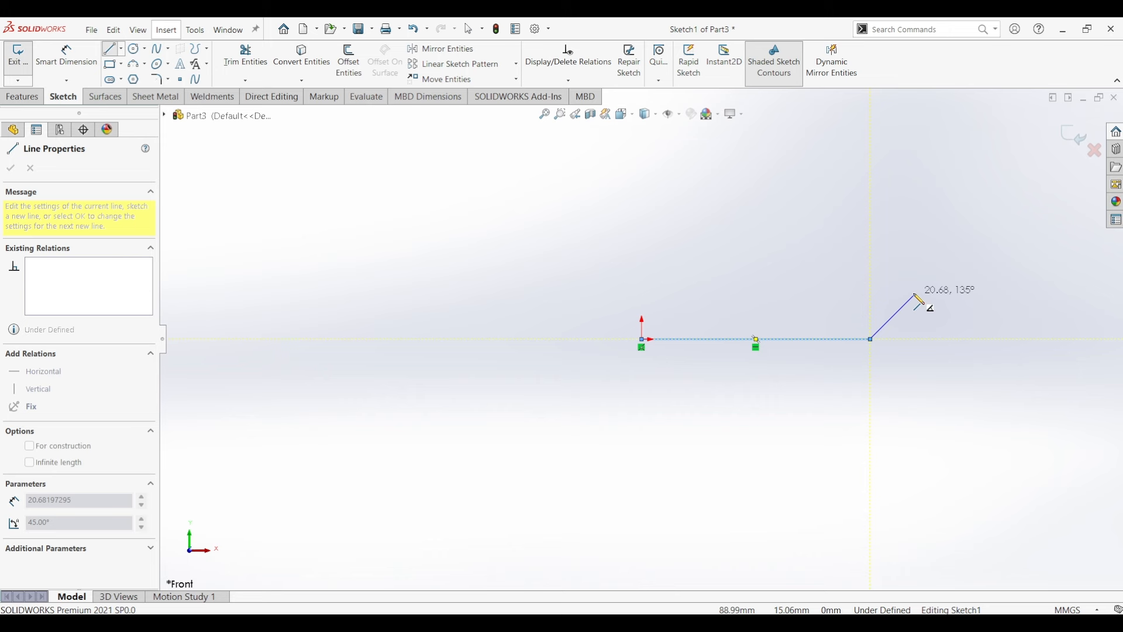
pyautogui.click(967, 200)
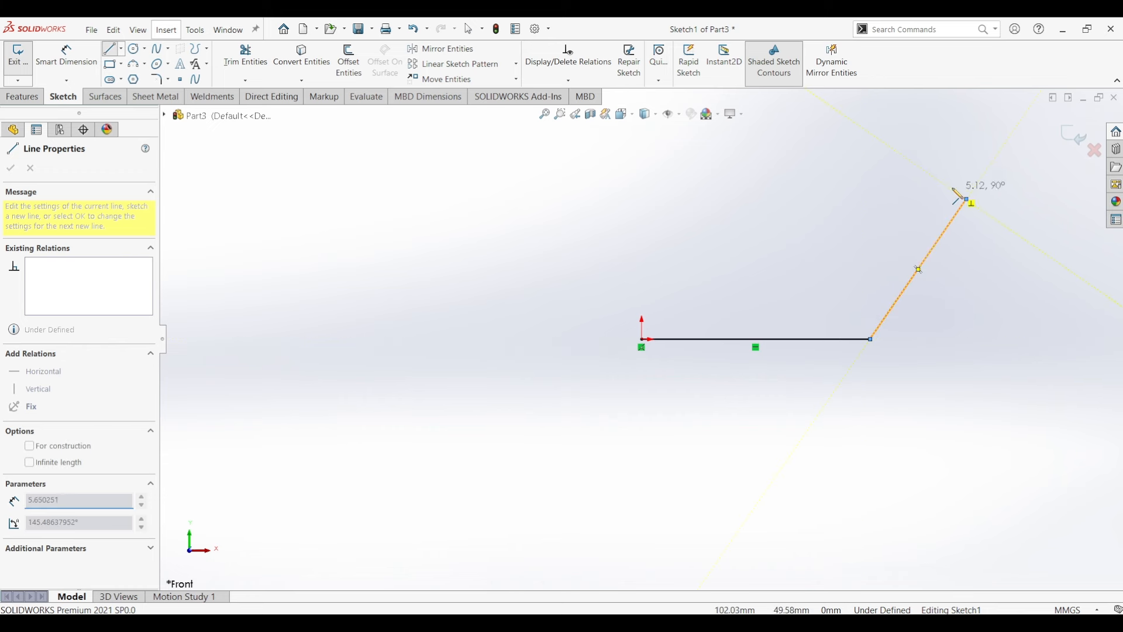
pyautogui.click(867, 133)
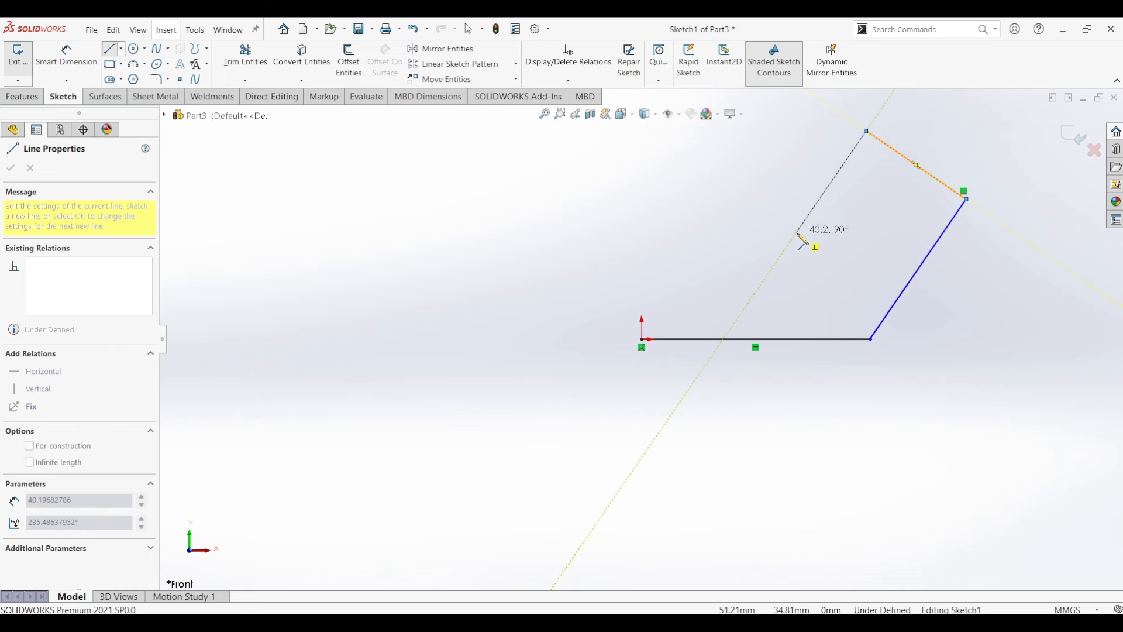
pyautogui.click(796, 233)
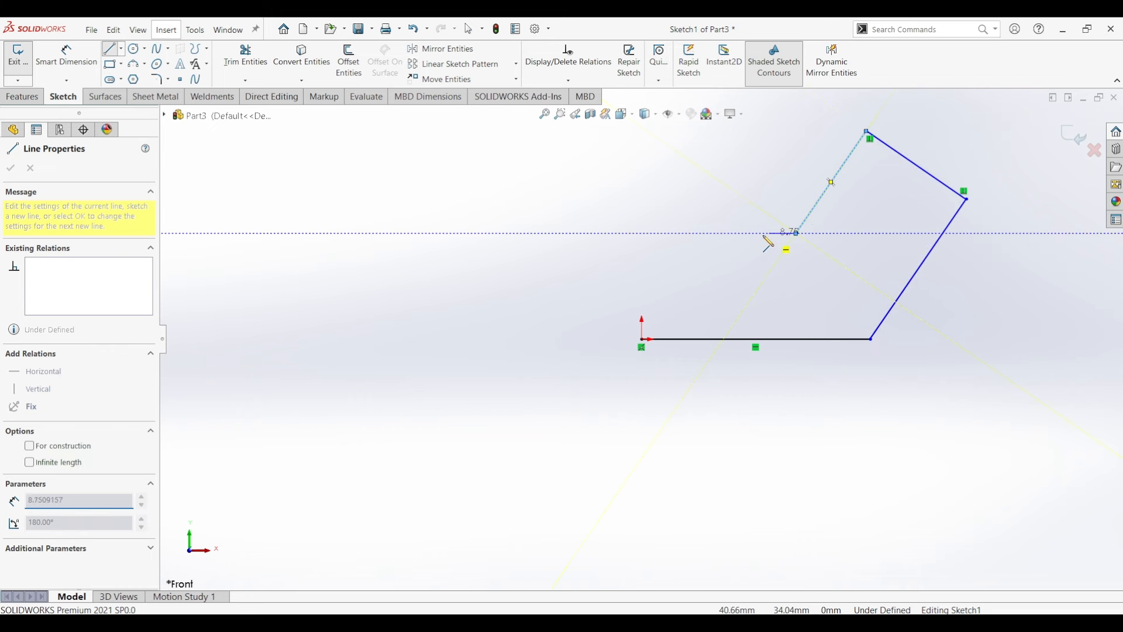
pyautogui.click(642, 234)
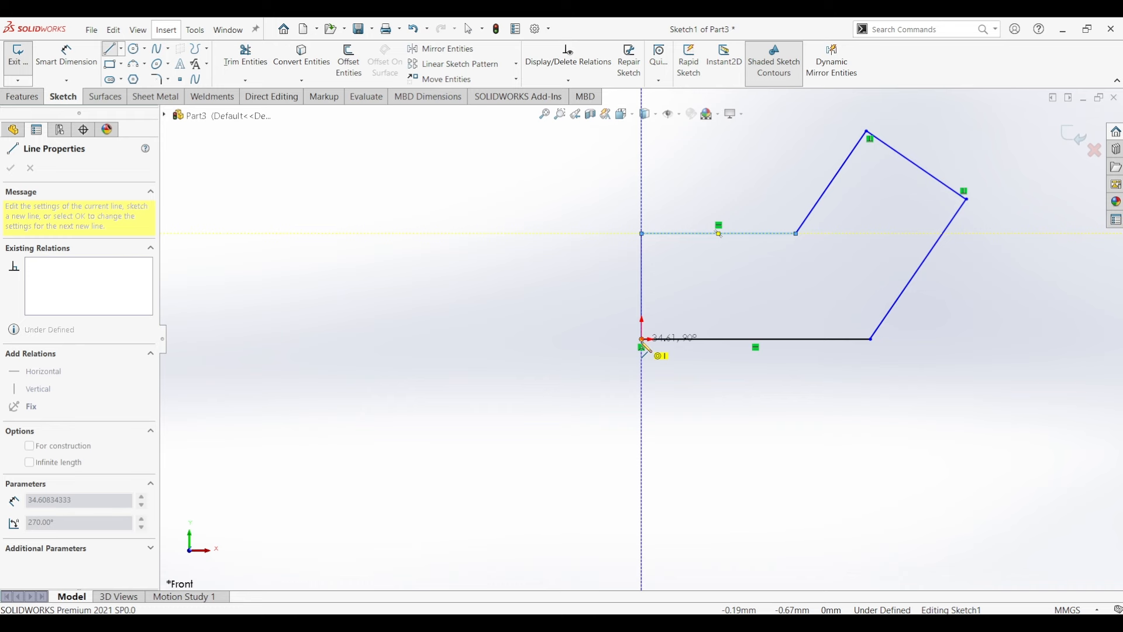
pyautogui.click(643, 344)
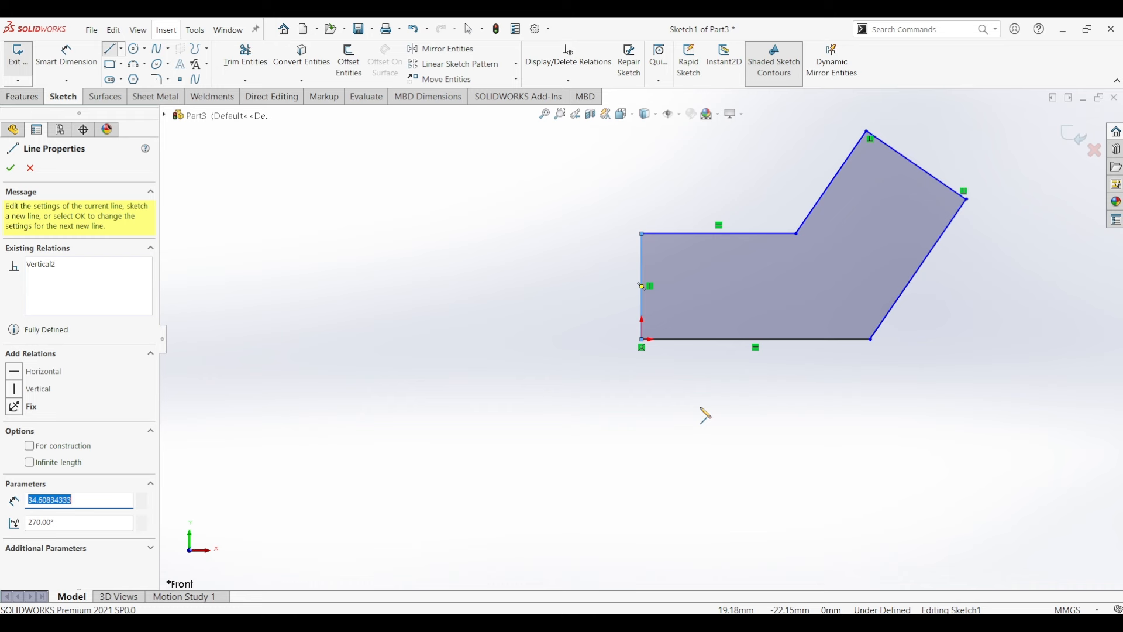
pyautogui.press('Escape')
pyautogui.press('Escape')
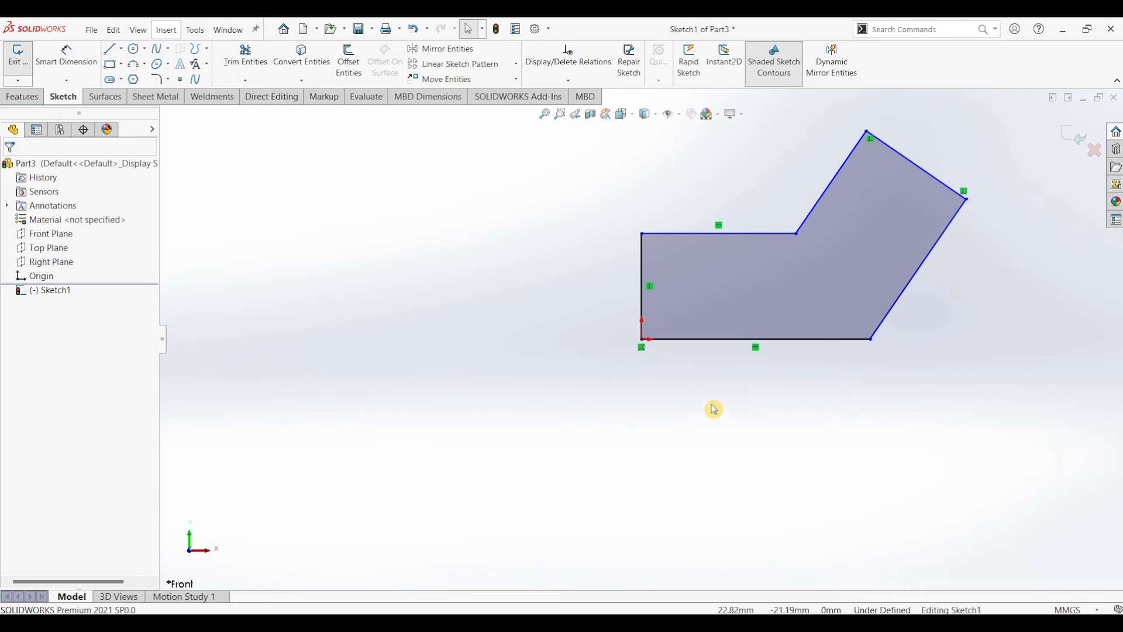
# Move the outermost corner of the profile's slanted arm to about X 116.9 mm, Y 41.4 mm
pyautogui.click(973, 202)
pyautogui.moveTo(976, 207)
pyautogui.mouseDown()
pyautogui.moveTo(1024, 238)
pyautogui.moveTo(993, 212)
pyautogui.moveTo(944, 206)
pyautogui.moveTo(1002, 212)
pyautogui.mouseUp()
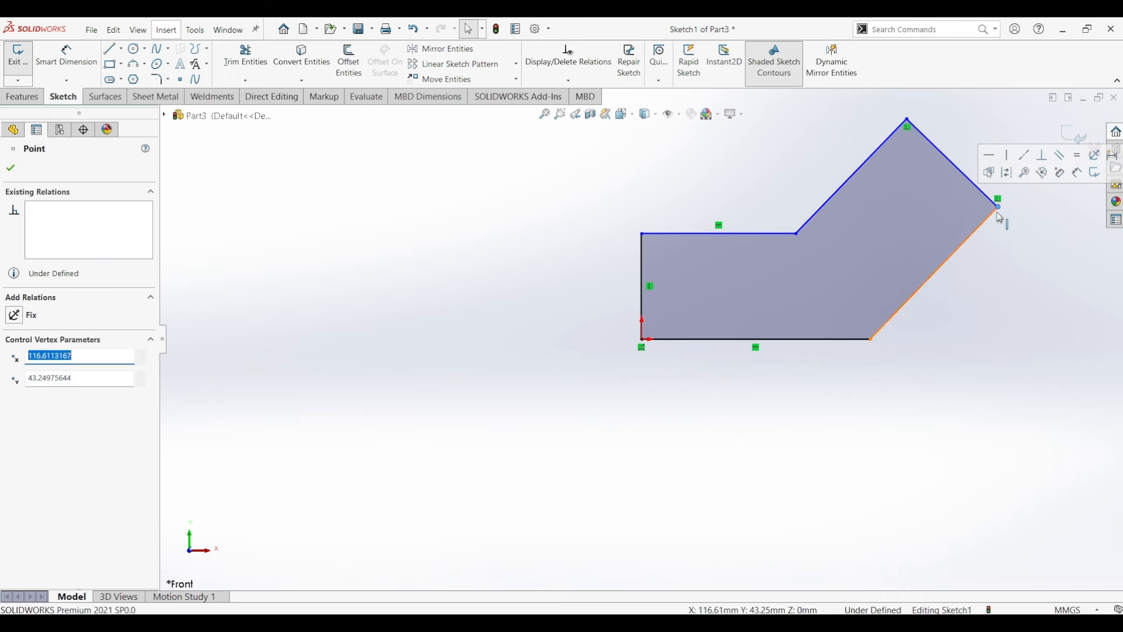
pyautogui.press('f')
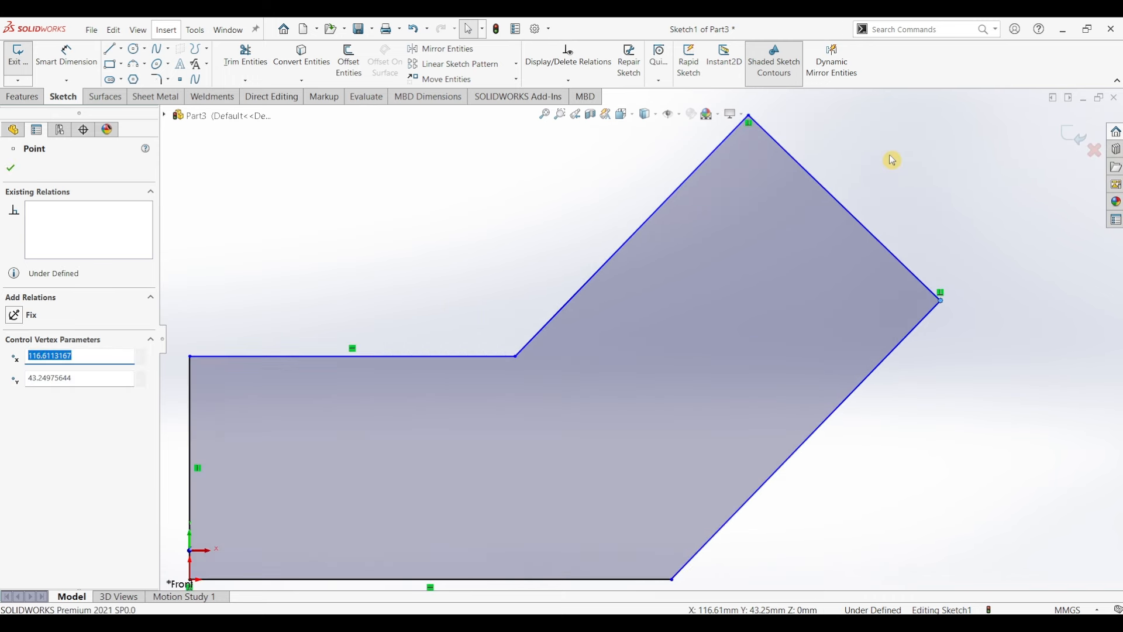
pyautogui.press('f')
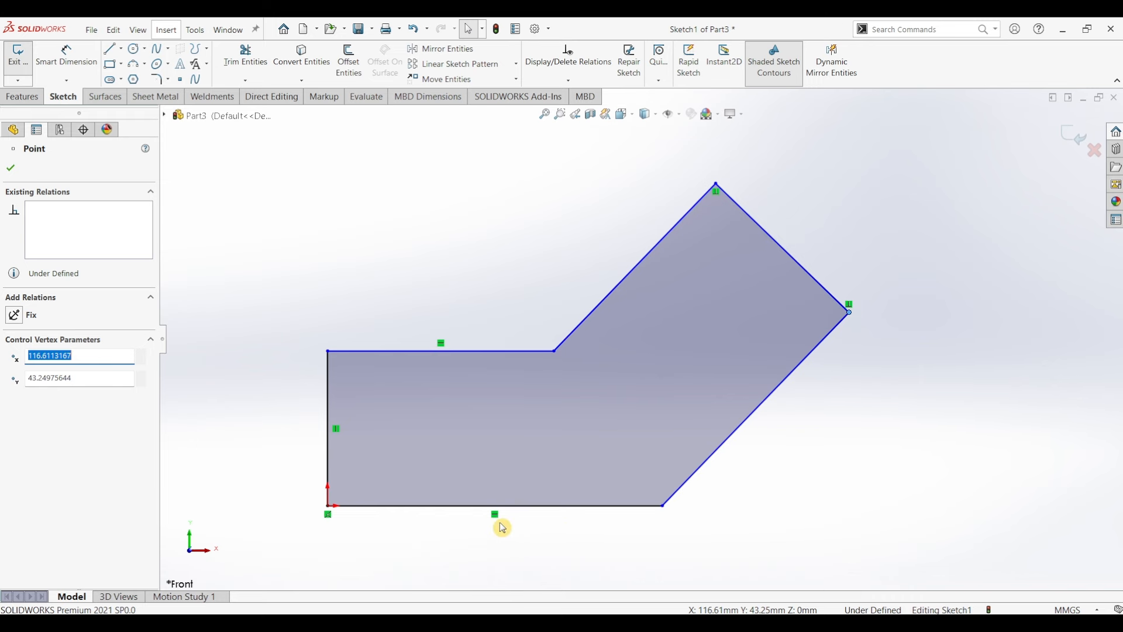
pyautogui.scroll(-2, 503, 528)
pyautogui.scroll(-3, 503, 528)
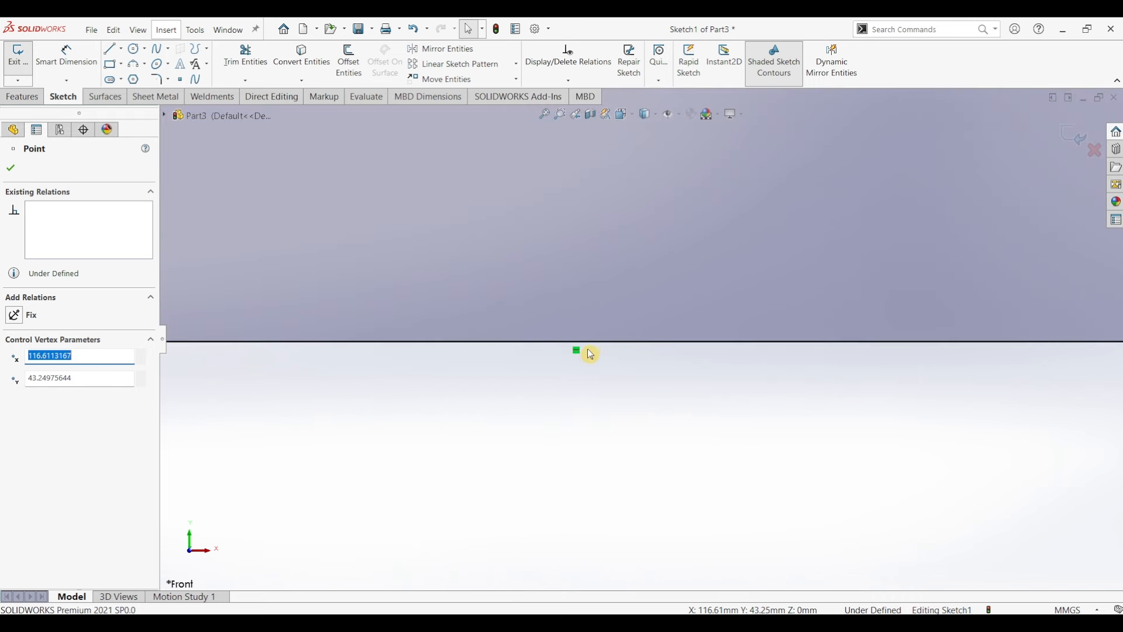
pyautogui.scroll(5, 580, 353)
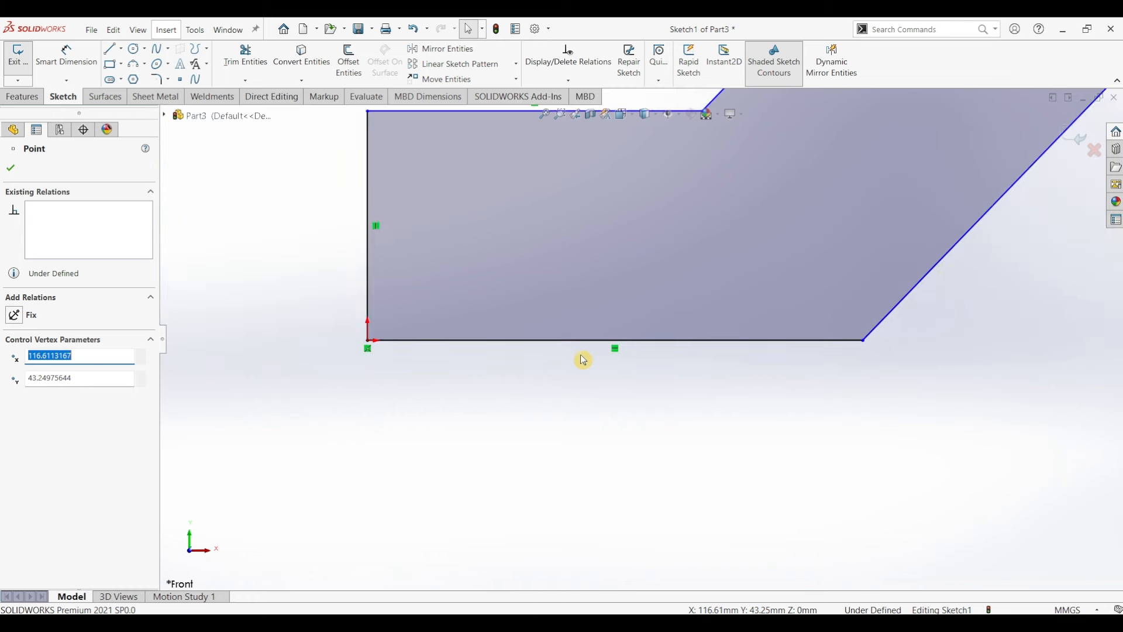
pyautogui.scroll(-2, 819, 151)
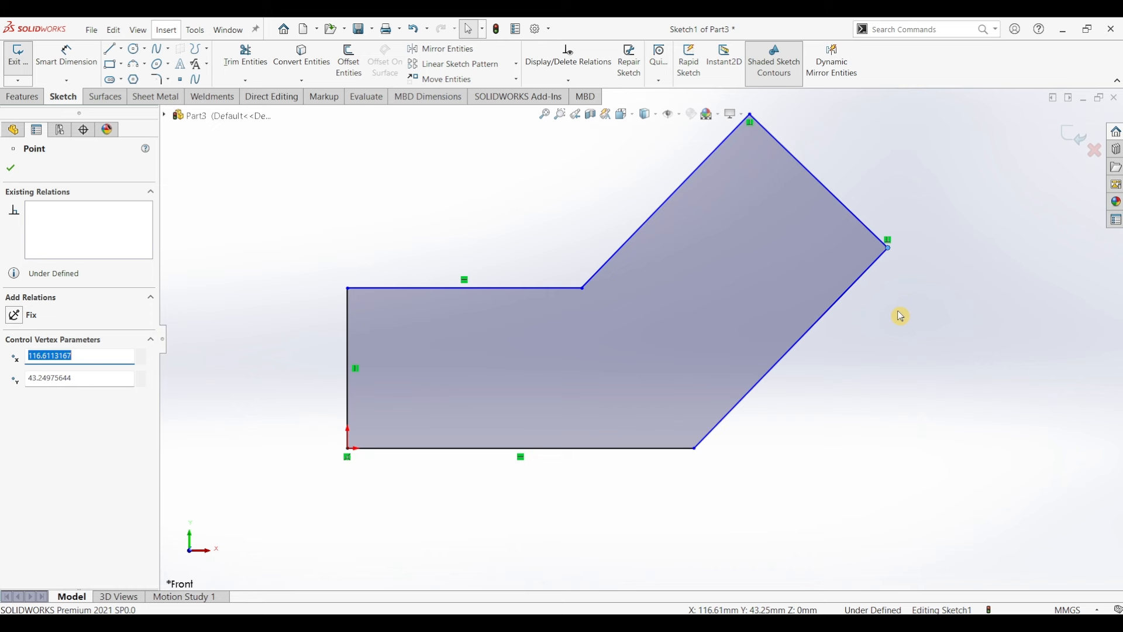
pyautogui.press('Escape')
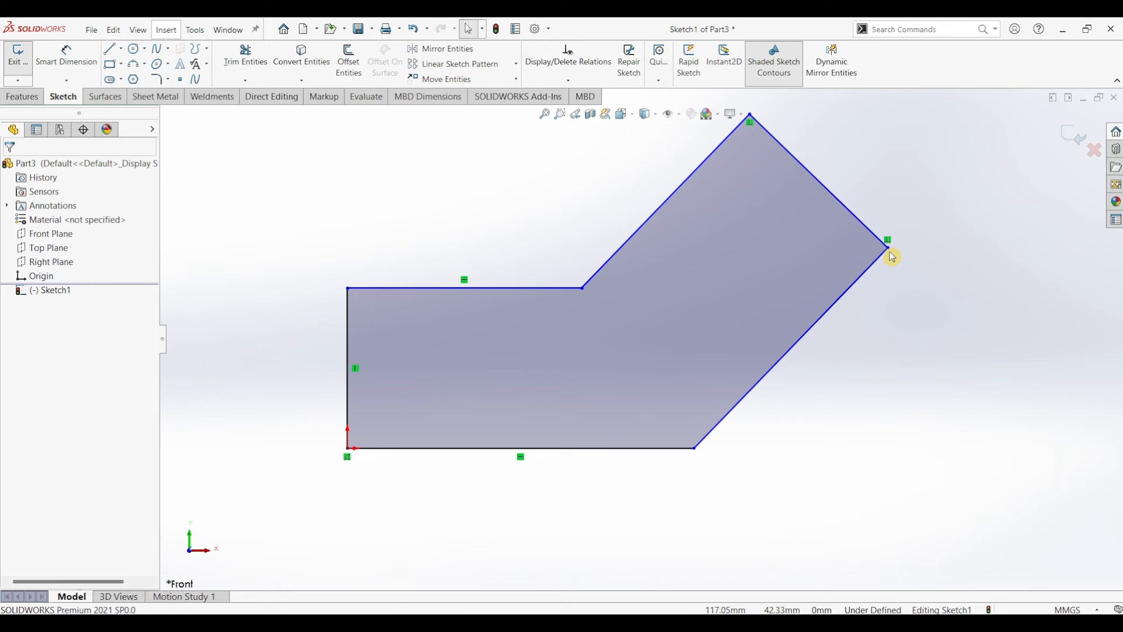
pyautogui.moveTo(890, 255)
pyautogui.mouseDown()
pyautogui.moveTo(913, 258)
pyautogui.moveTo(953, 296)
pyautogui.moveTo(883, 246)
pyautogui.moveTo(892, 253)
pyautogui.moveTo(861, 244)
pyautogui.moveTo(902, 278)
pyautogui.mouseUp()
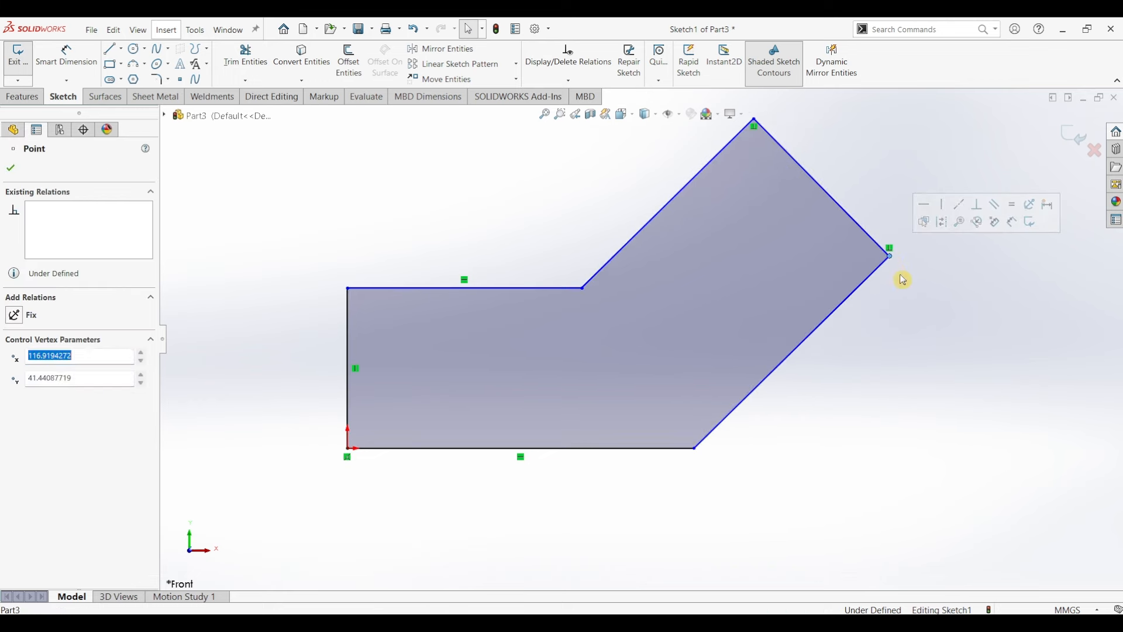
pyautogui.click(906, 284)
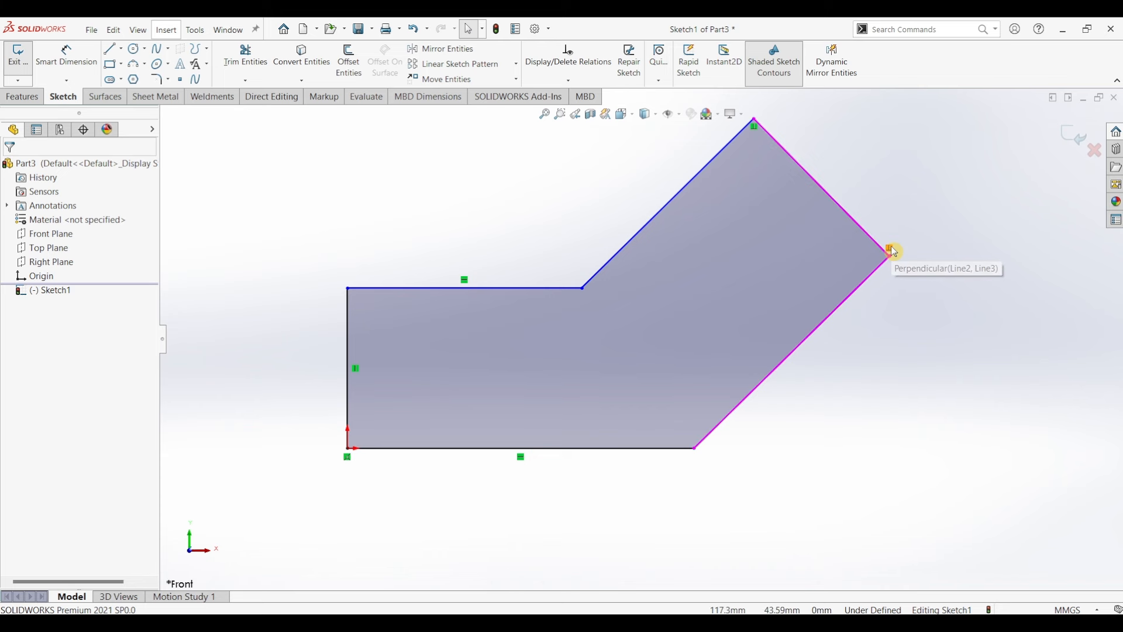
# Delete the perpendicular relation between the arm's end line and its lower slanted line, and move their shared corner to about X 110.6 mm, Y 43.3 mm
pyautogui.click(894, 250)
pyautogui.doubleClick(893, 250)
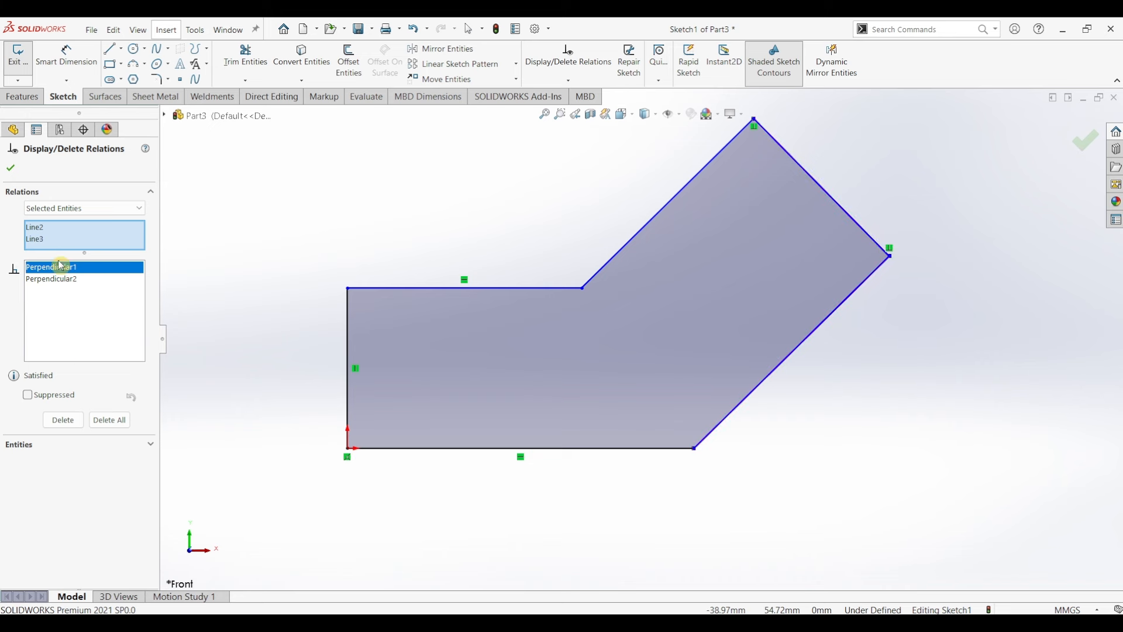
pyautogui.click(60, 421)
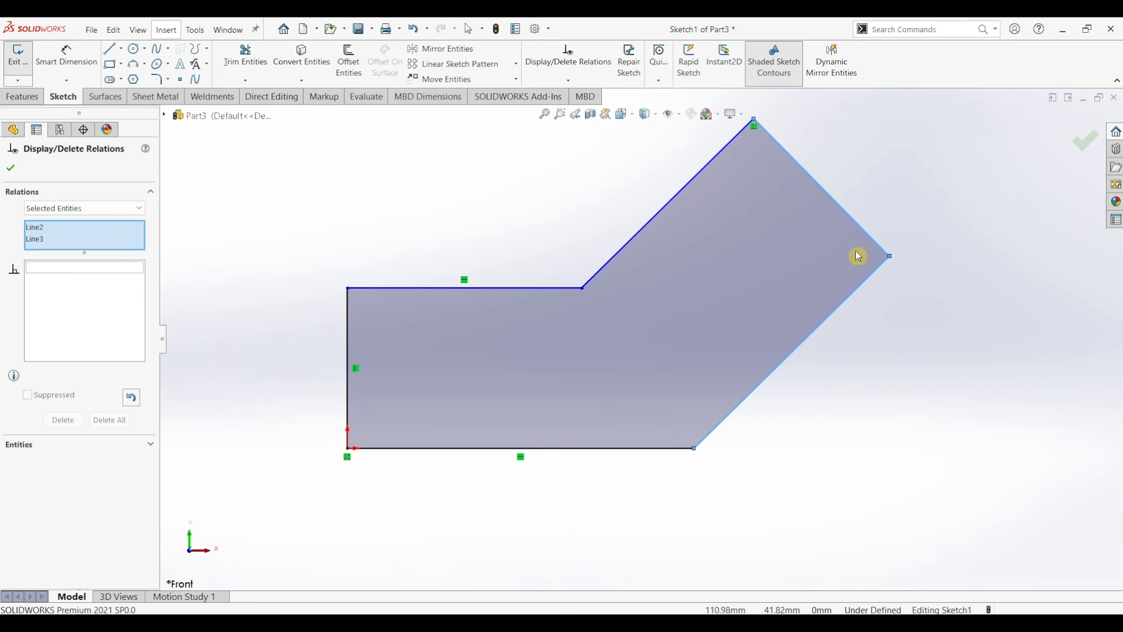
pyautogui.click(11, 169)
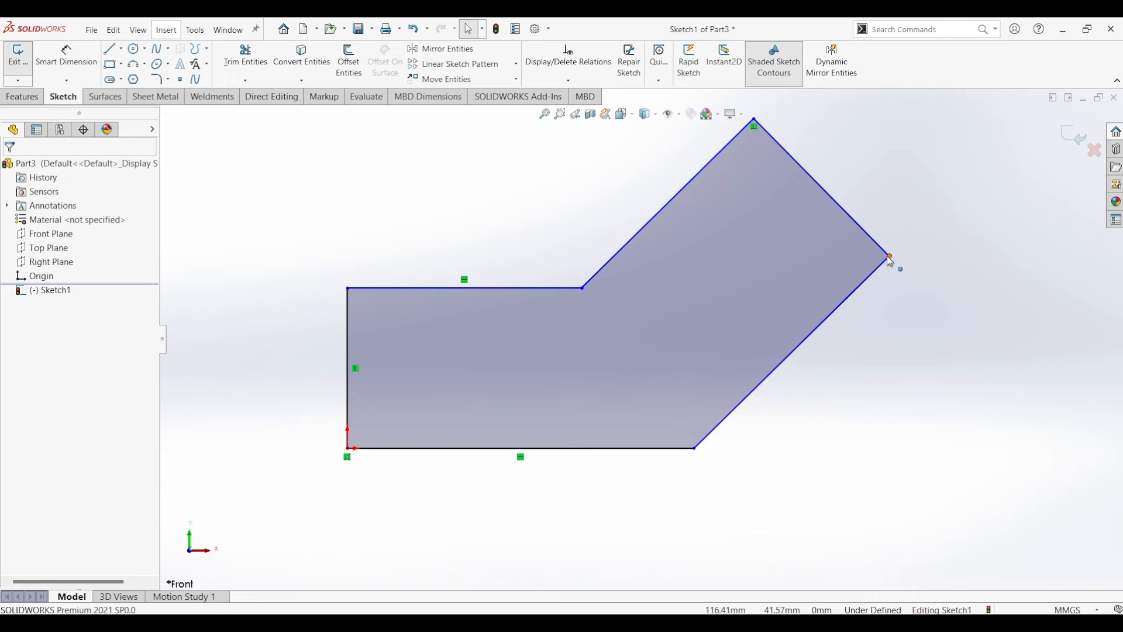
pyautogui.moveTo(891, 258)
pyautogui.mouseDown()
pyautogui.moveTo(906, 237)
pyautogui.moveTo(870, 209)
pyautogui.moveTo(773, 232)
pyautogui.moveTo(717, 320)
pyautogui.moveTo(860, 247)
pyautogui.mouseUp()
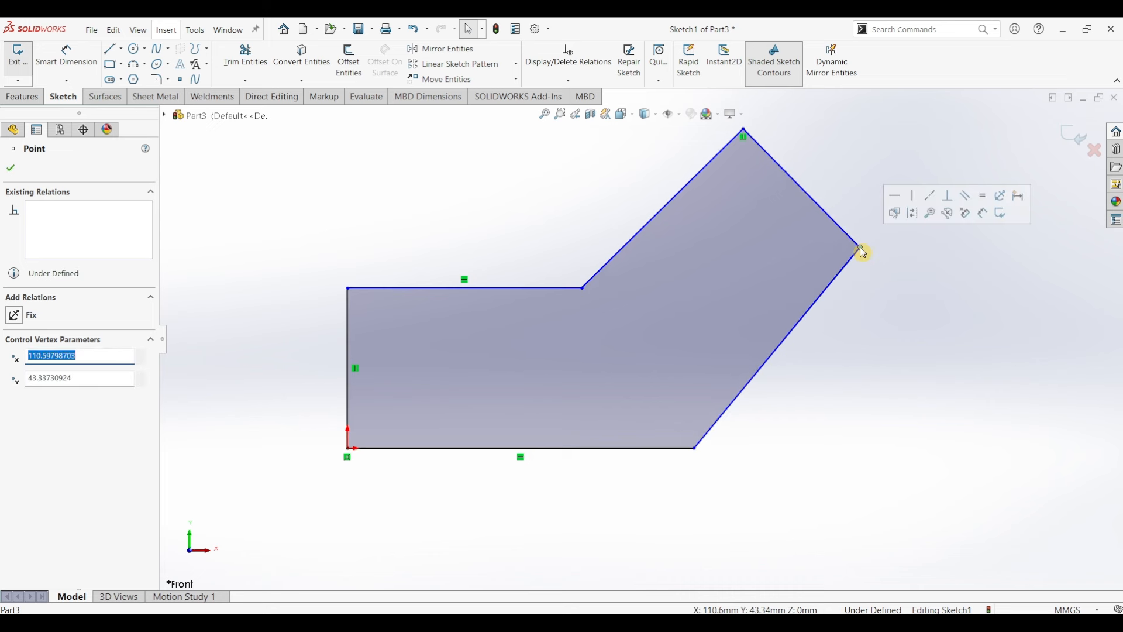
pyautogui.click(889, 310)
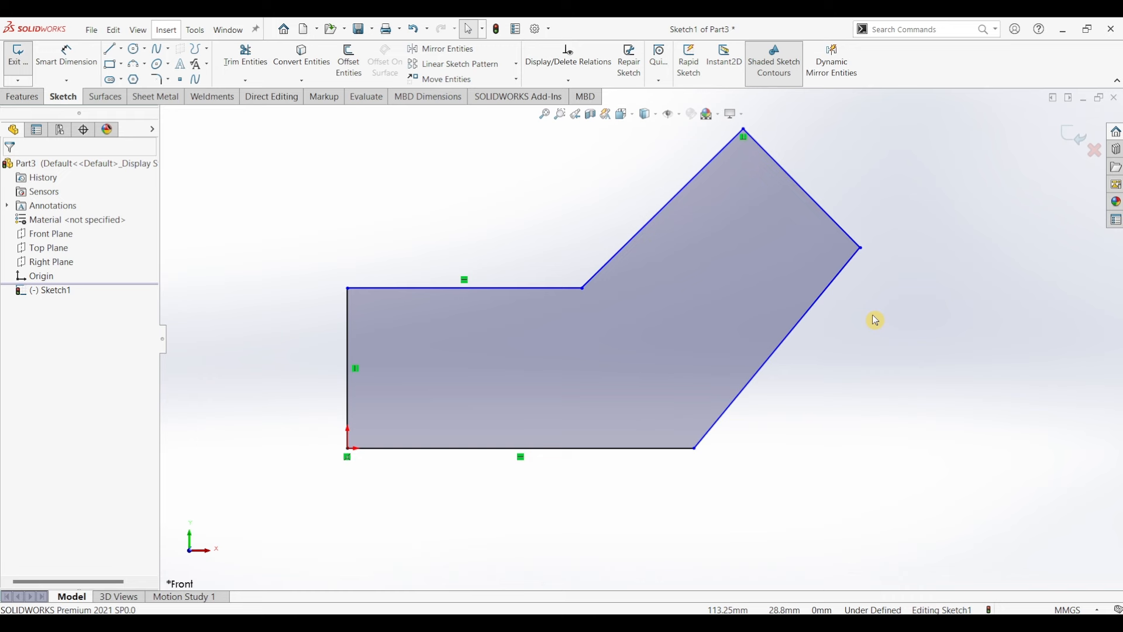
# Add a perpendicular relation between the arm's end line and its lower slanted line
pyautogui.click(570, 82)
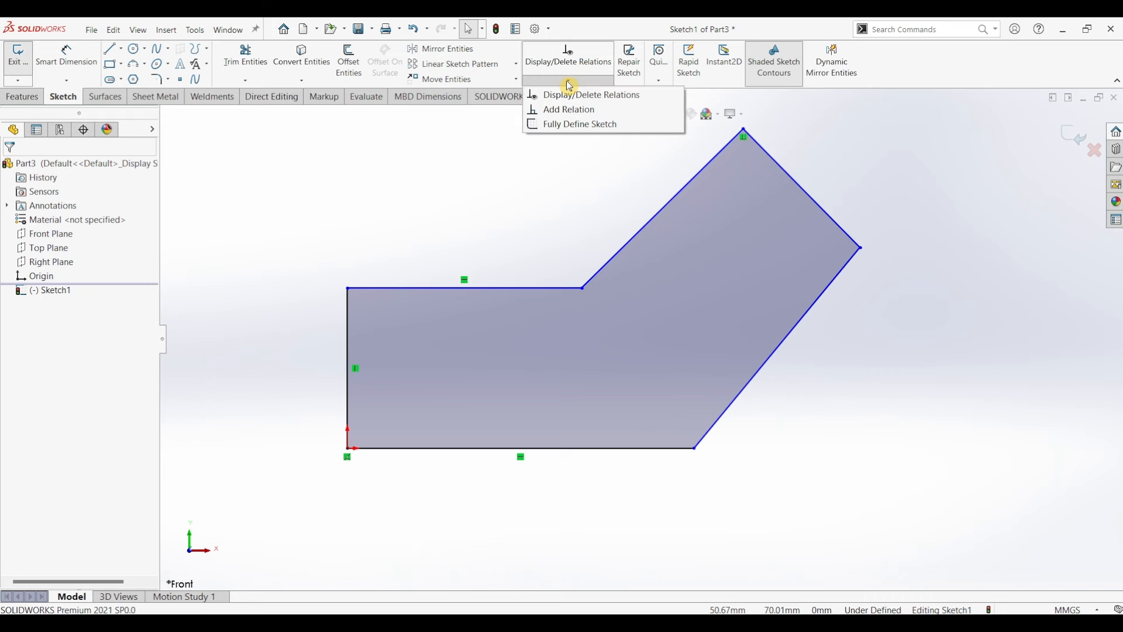
pyautogui.click(562, 111)
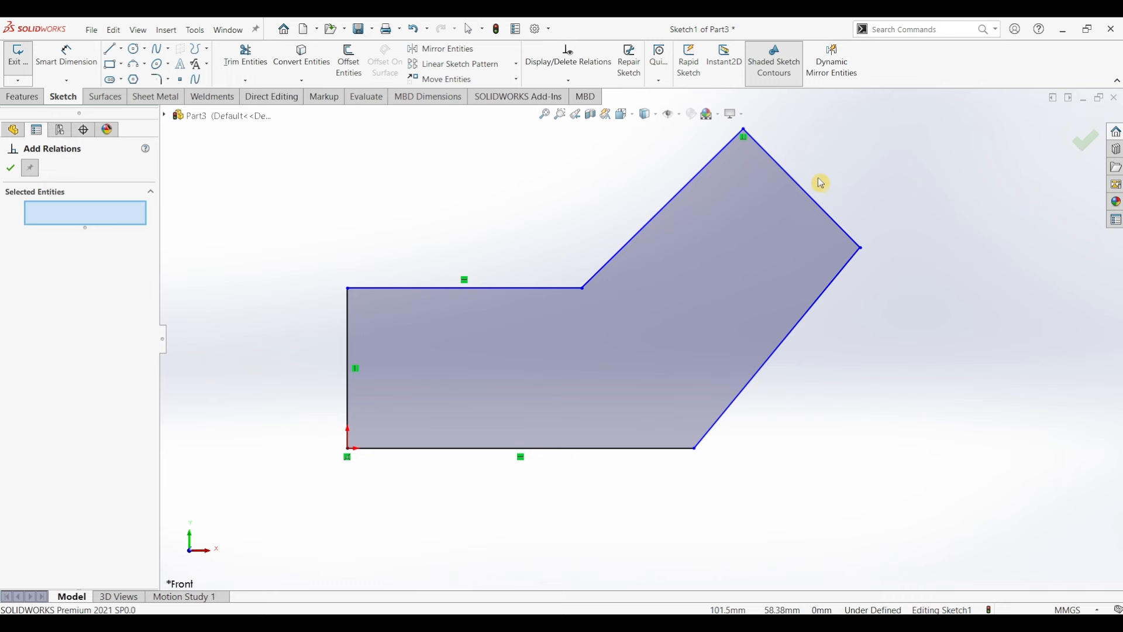
pyautogui.click(819, 204)
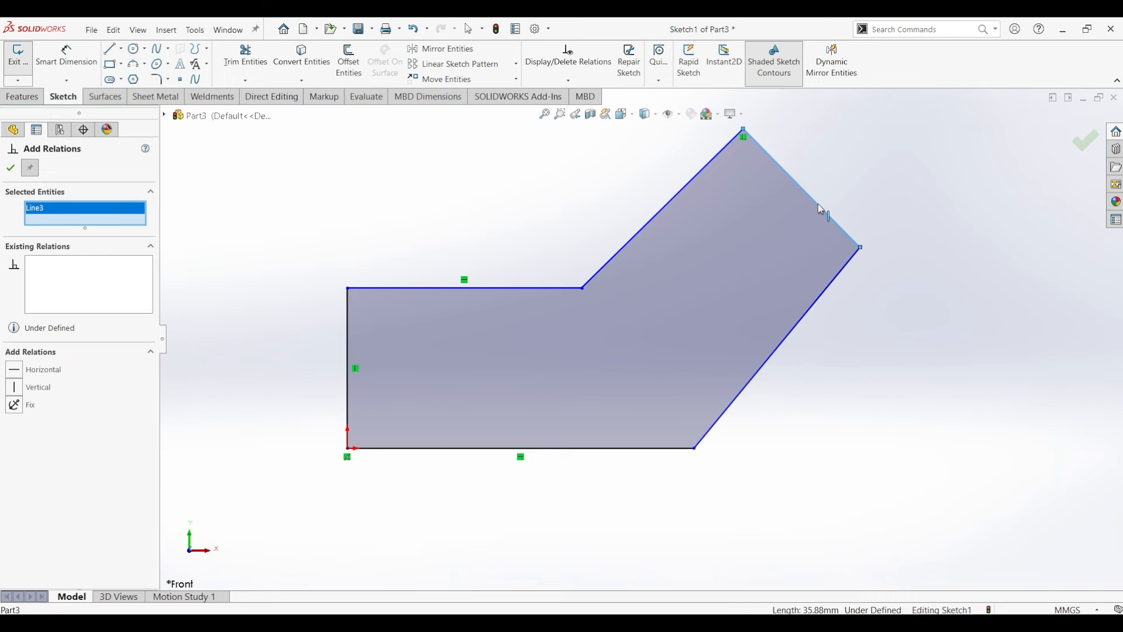
pyautogui.click(828, 287)
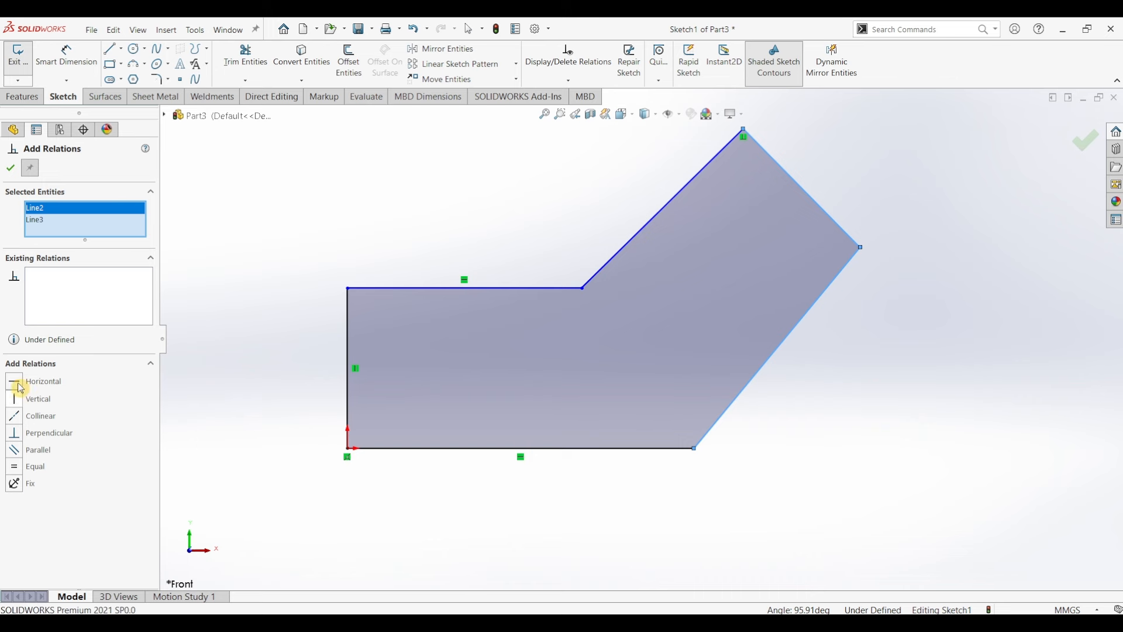
pyautogui.click(20, 438)
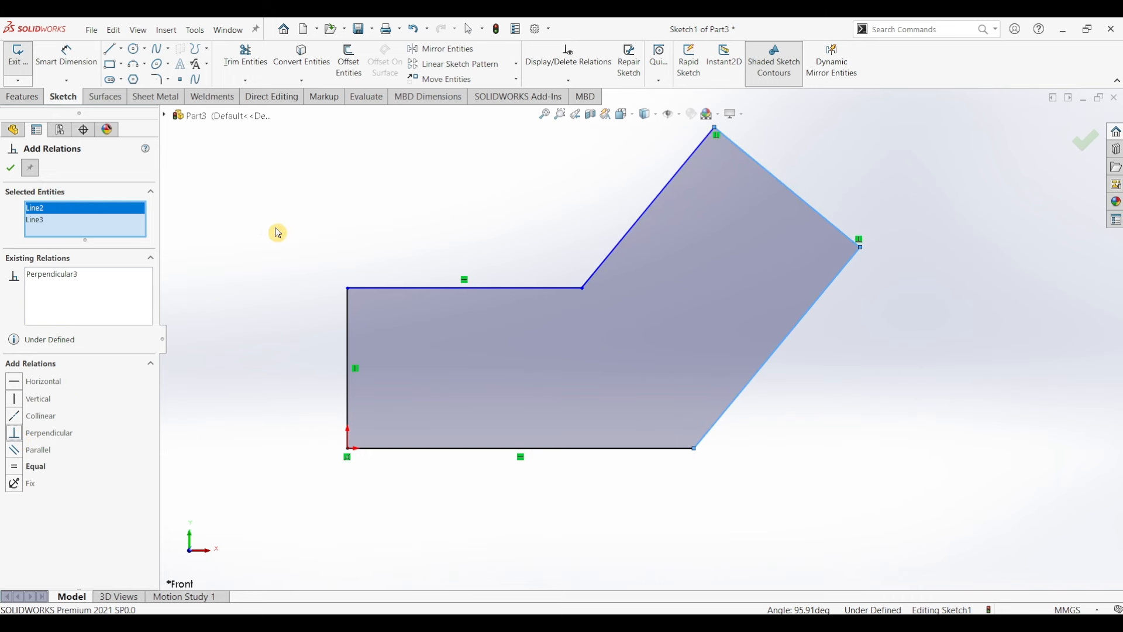
pyautogui.click(10, 168)
pyautogui.click(906, 409)
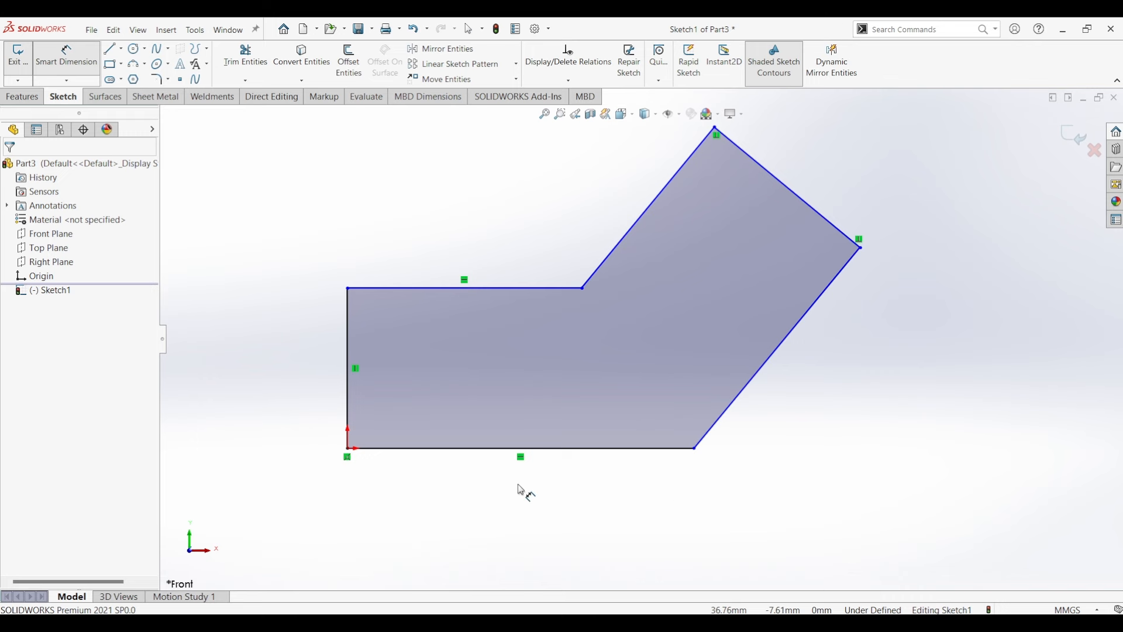
# Dimension the length of the profile's horizontal base and set it to 100 mm
pyautogui.click(498, 454)
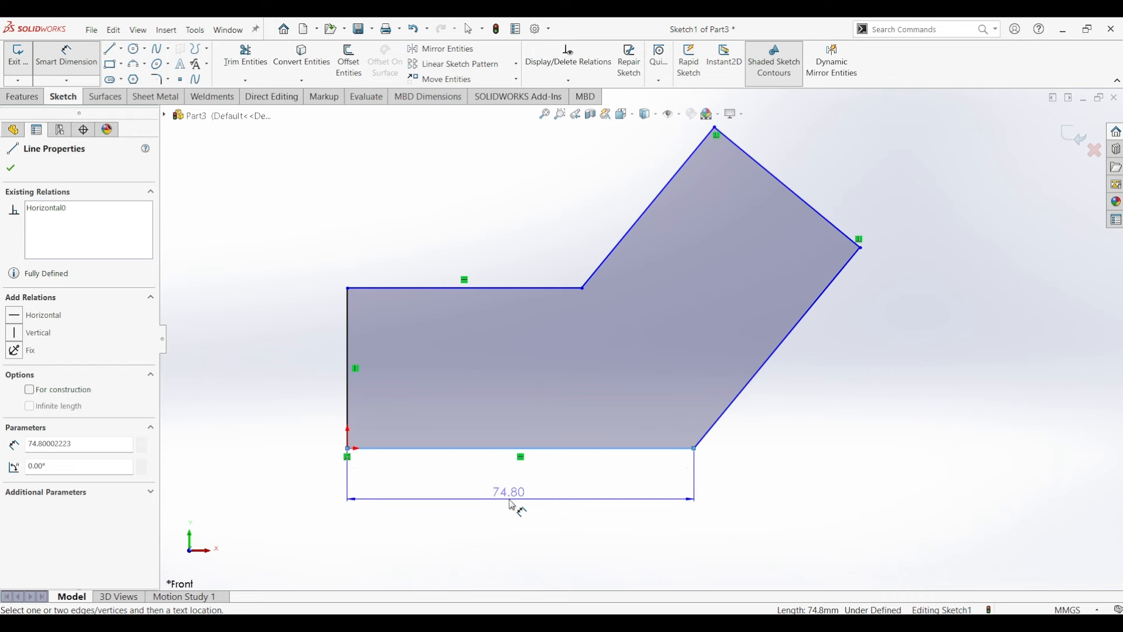
pyautogui.click(513, 506)
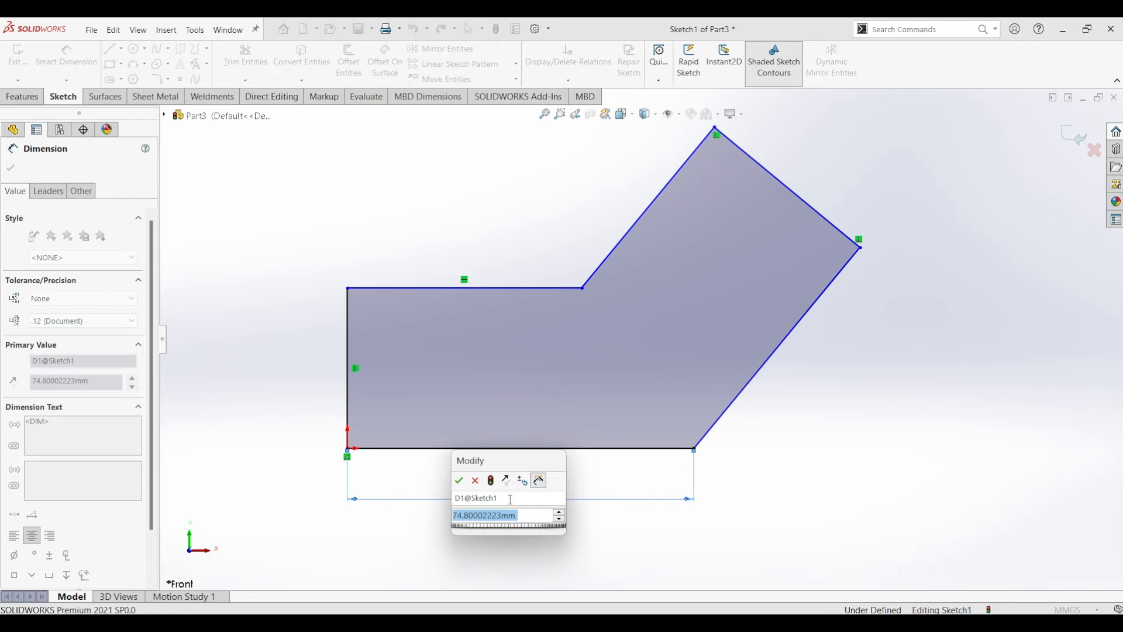
pyautogui.write('100')
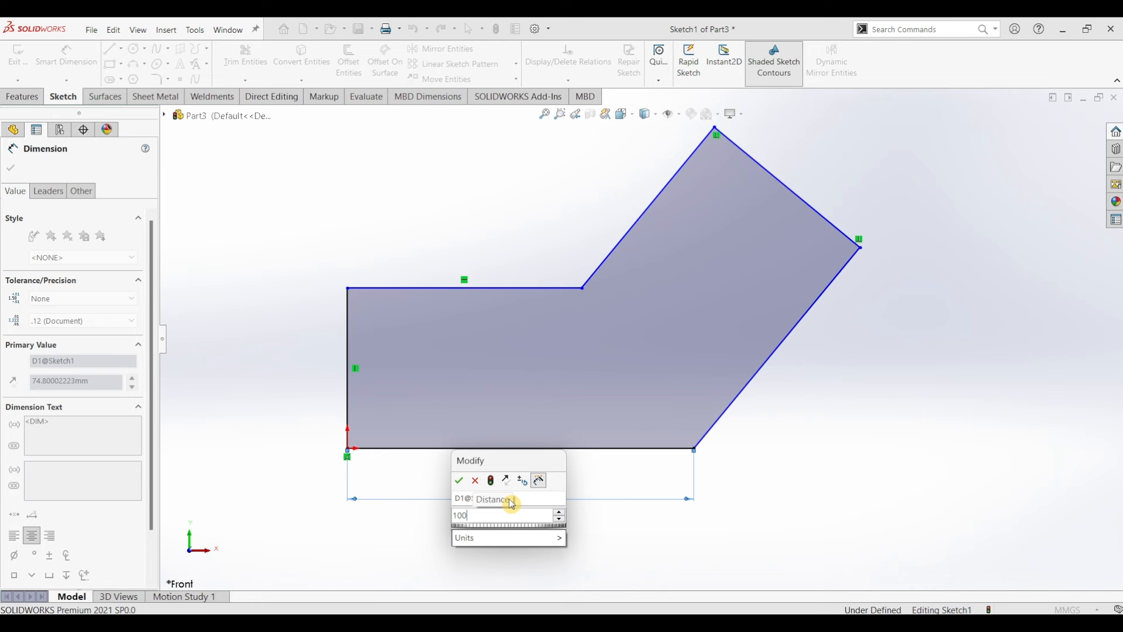
pyautogui.press('Return')
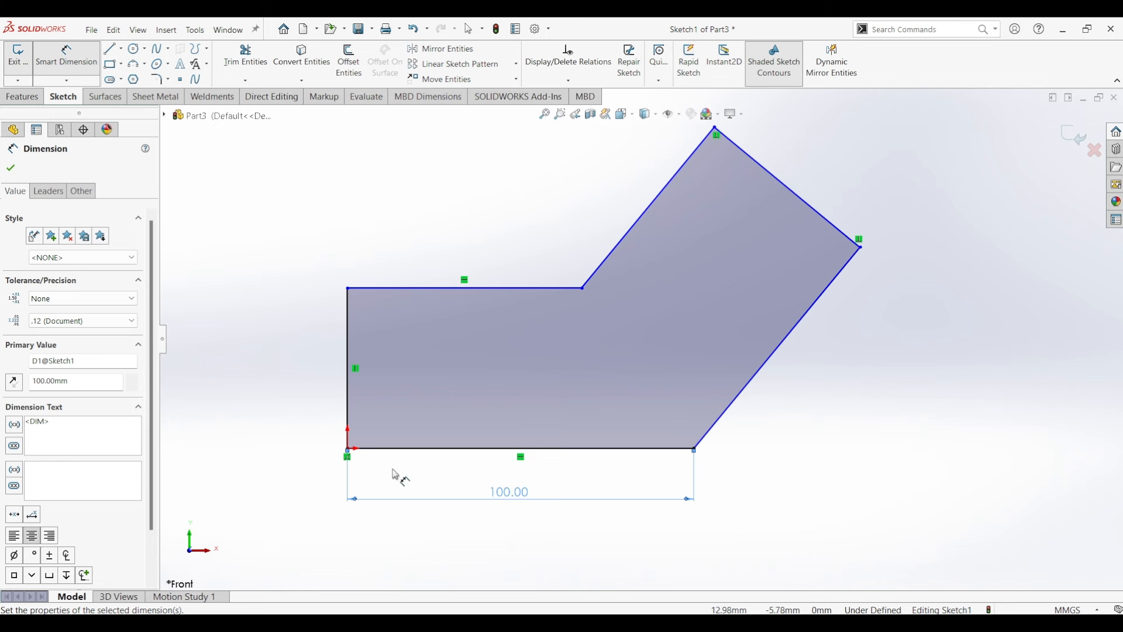
# Dimension the horizontal distance from the origin to the slanted arm's outermost corner and set it to 120 mm
pyautogui.click(349, 450)
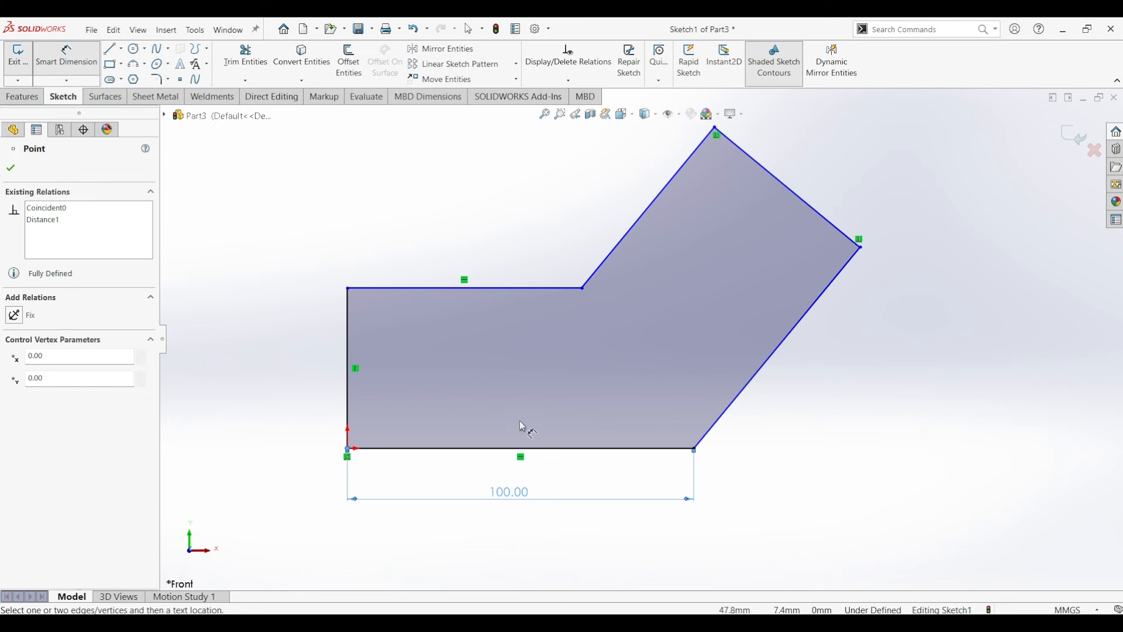
pyautogui.click(861, 250)
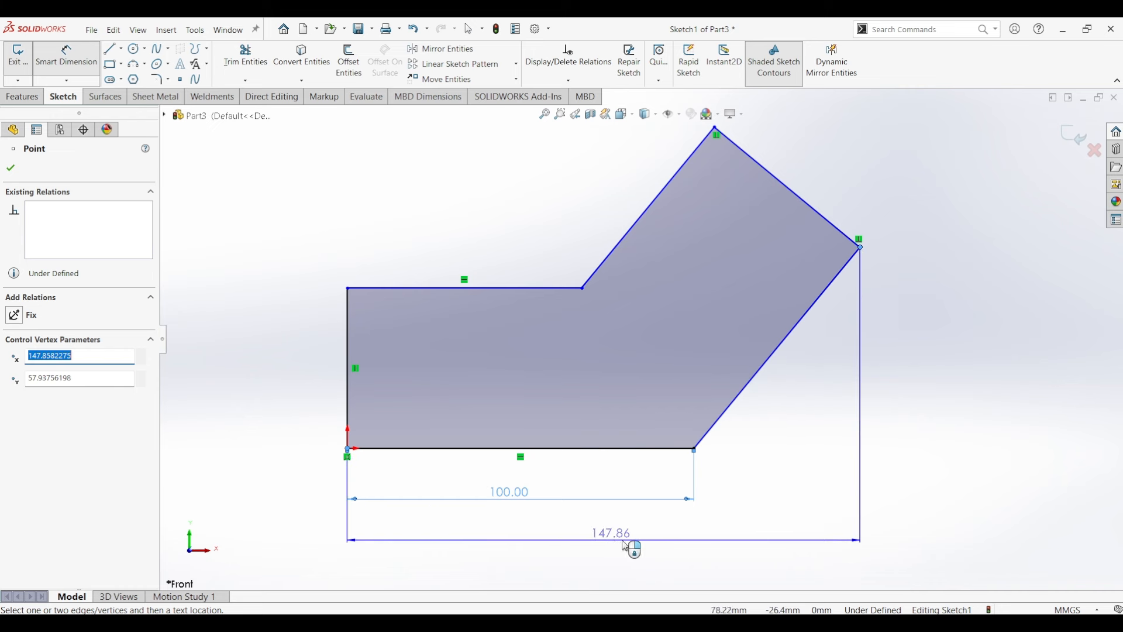
pyautogui.click(628, 546)
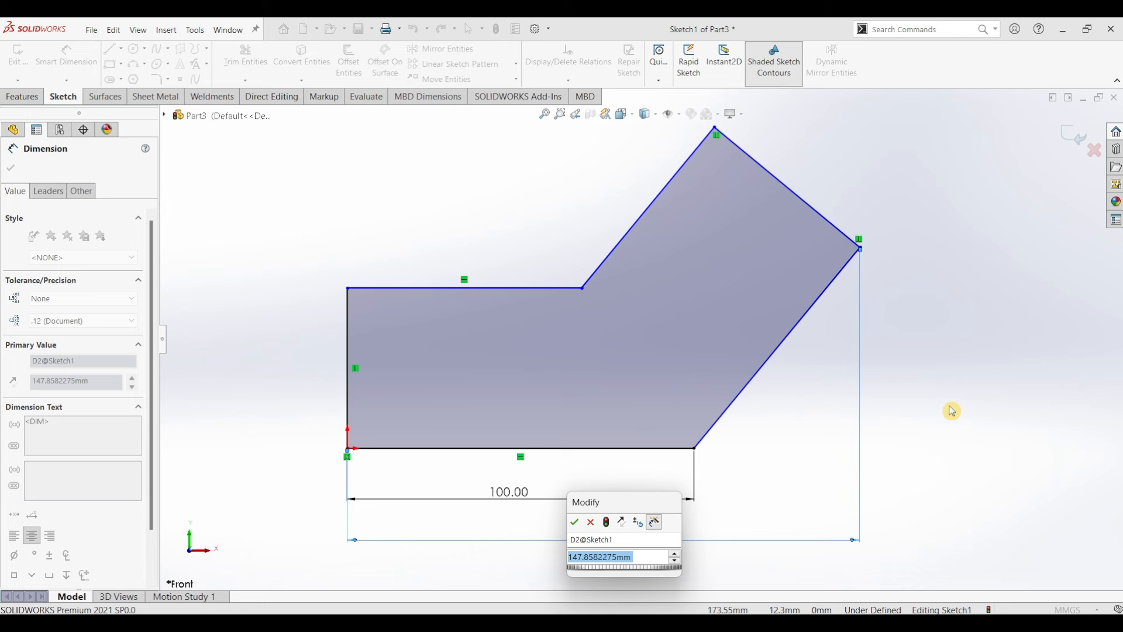
pyautogui.write('120')
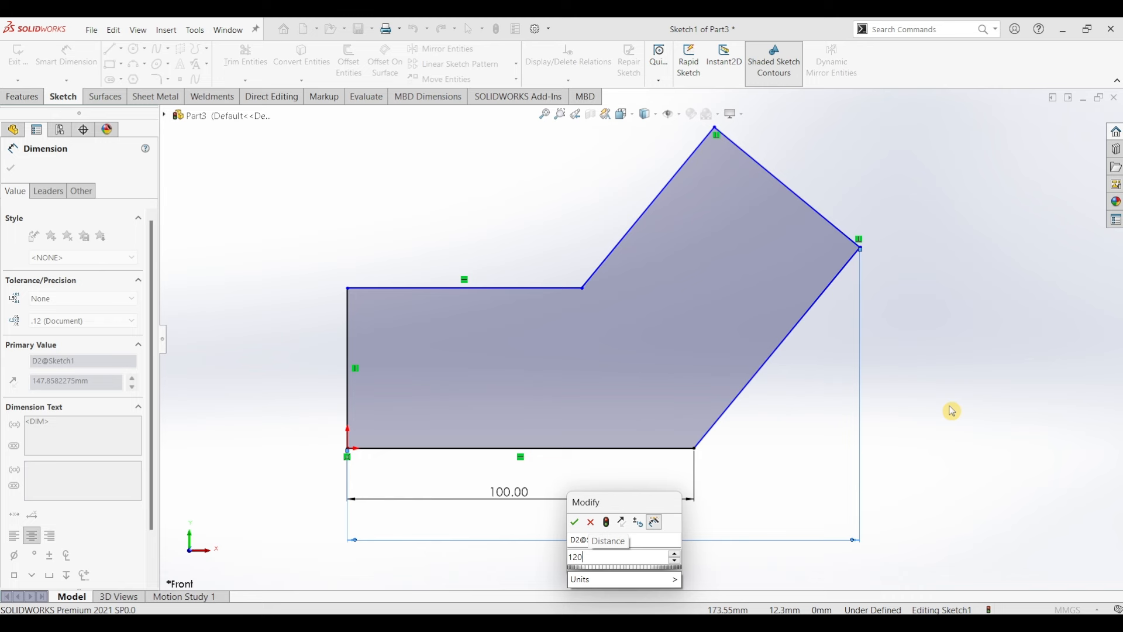
pyautogui.press('Return')
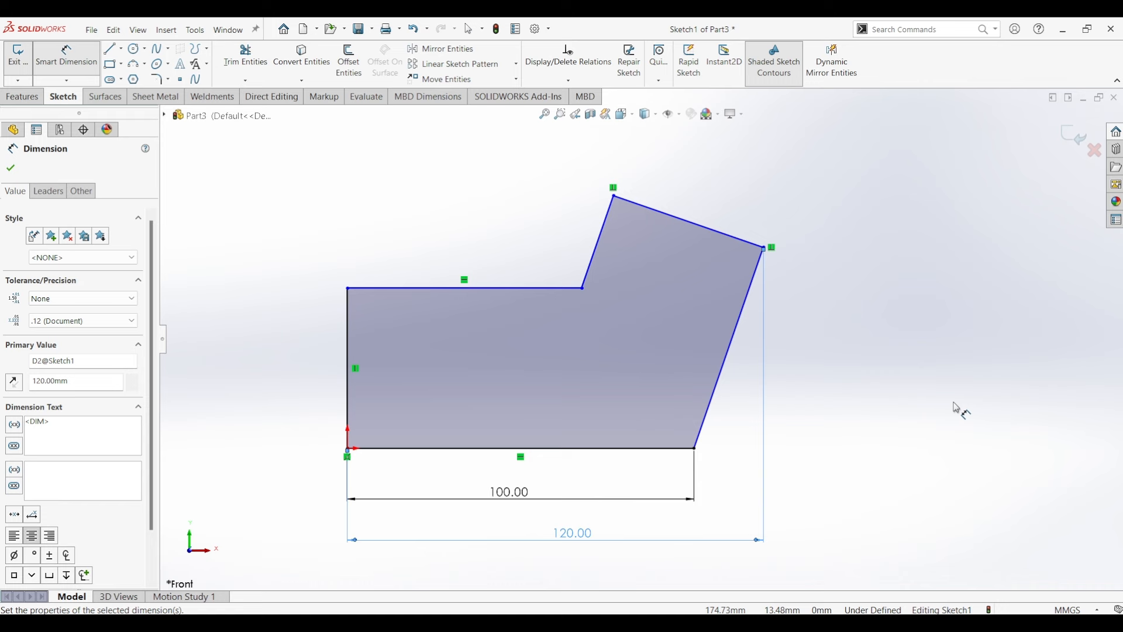
# Add an aligned length dimension to the slanted arm's end line and set it to 45 mm
pyautogui.click(673, 219)
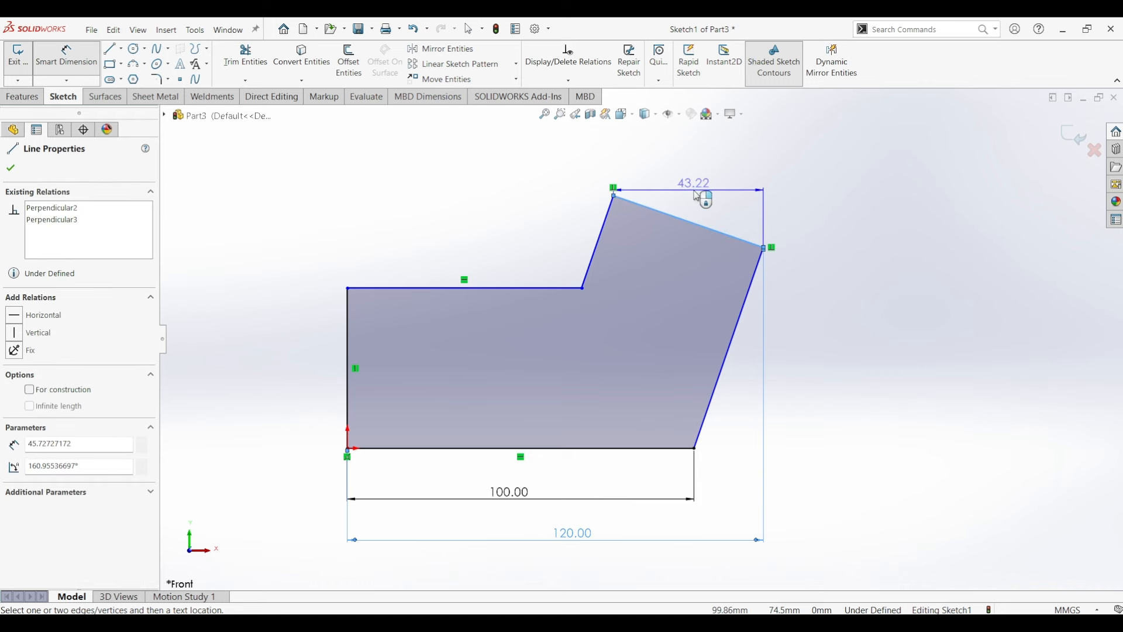
pyautogui.click(698, 223)
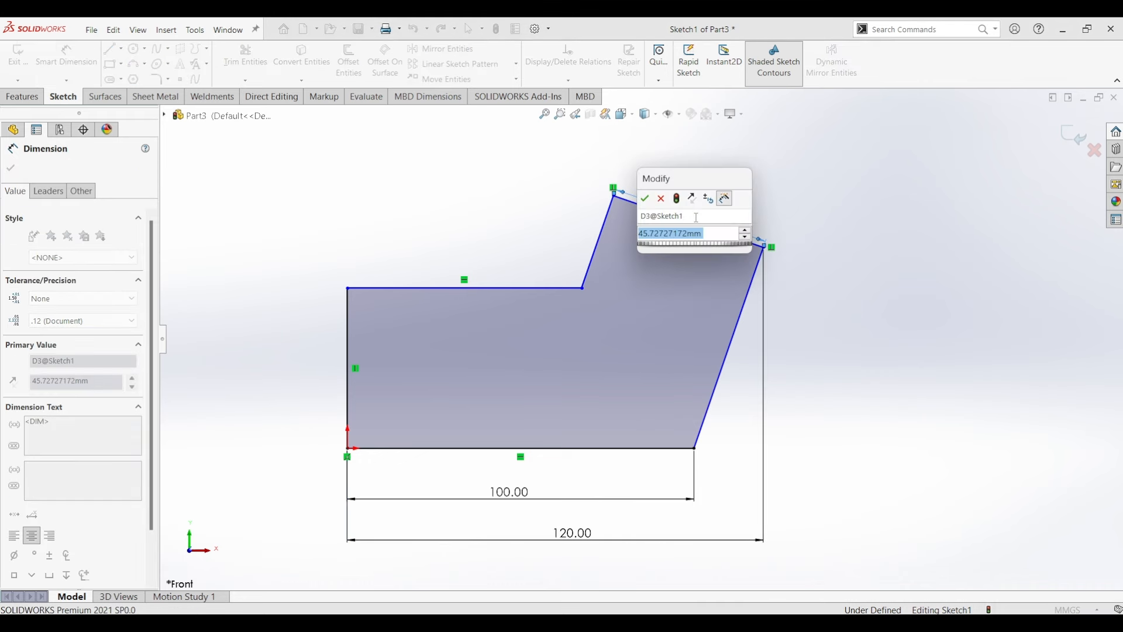
pyautogui.write('45')
pyautogui.press('Return')
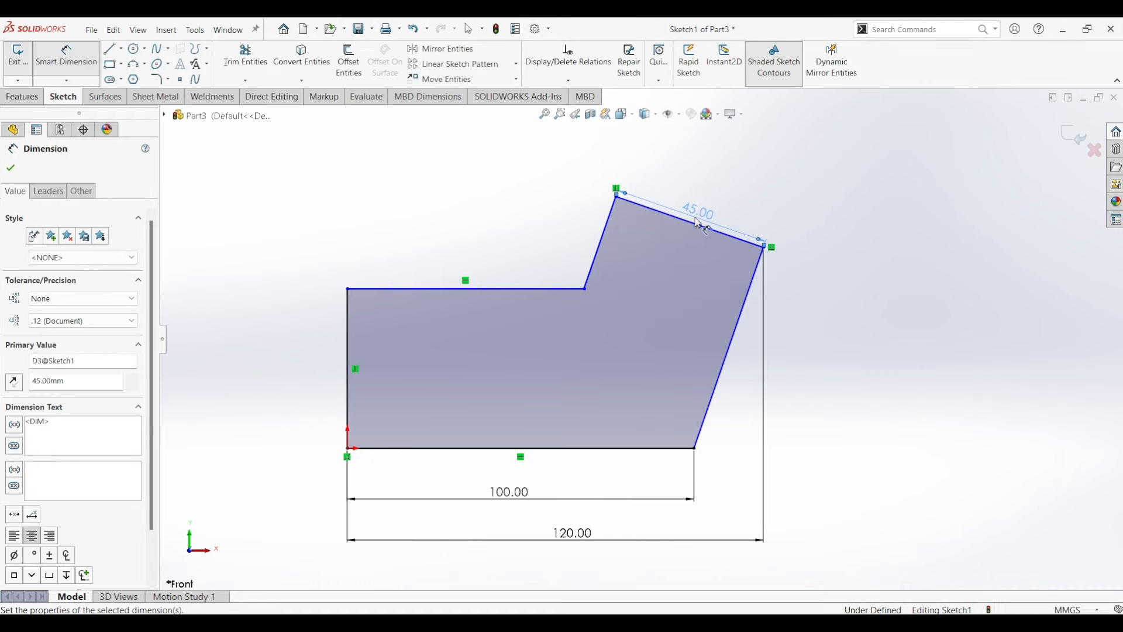
# Dimension the height of the profile's vertical side and set it to 50 mm
pyautogui.click(348, 342)
pyautogui.click(326, 363)
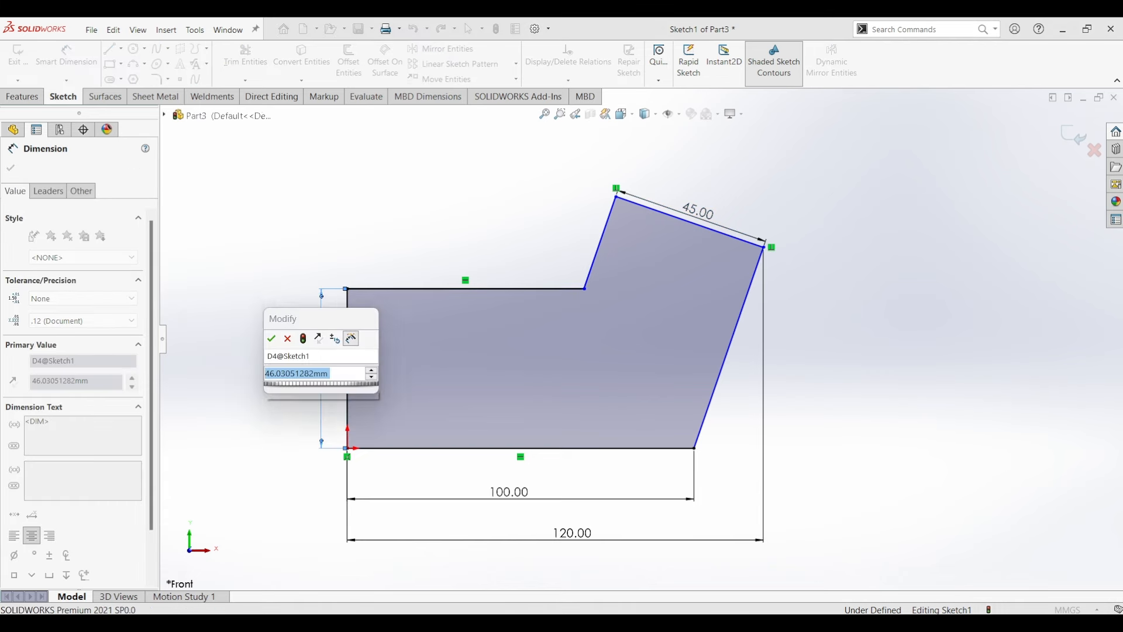
pyautogui.write('50')
pyautogui.press('Return')
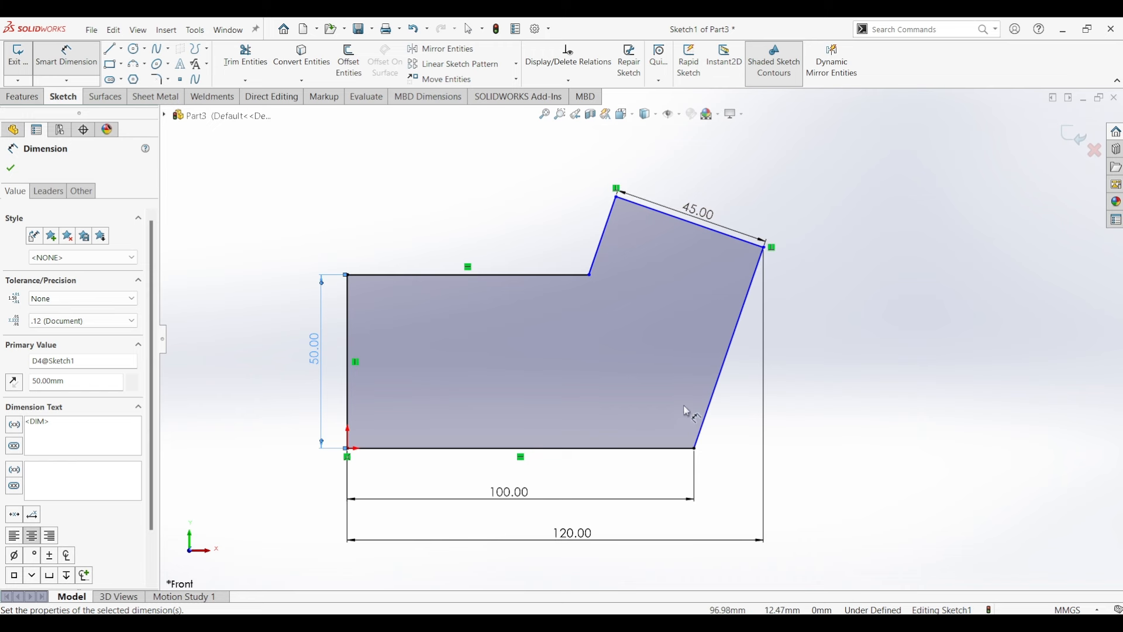
# Dimension the interior angle between the base and the arm's lower slanted line at 120°, and finish dimensioning
pyautogui.click(721, 381)
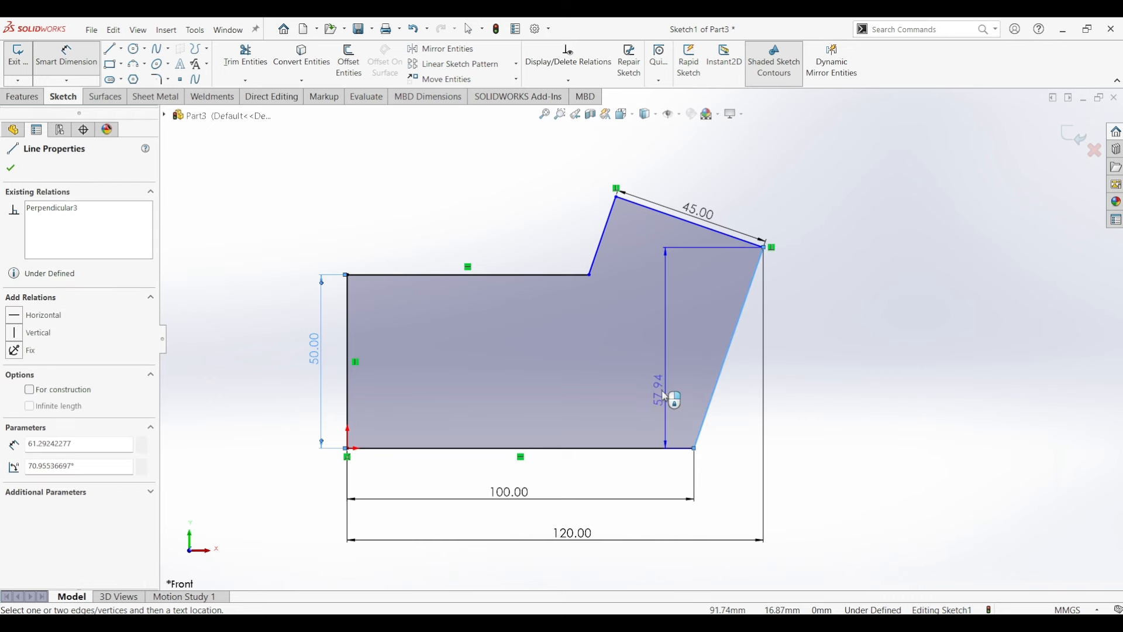
pyautogui.click(624, 448)
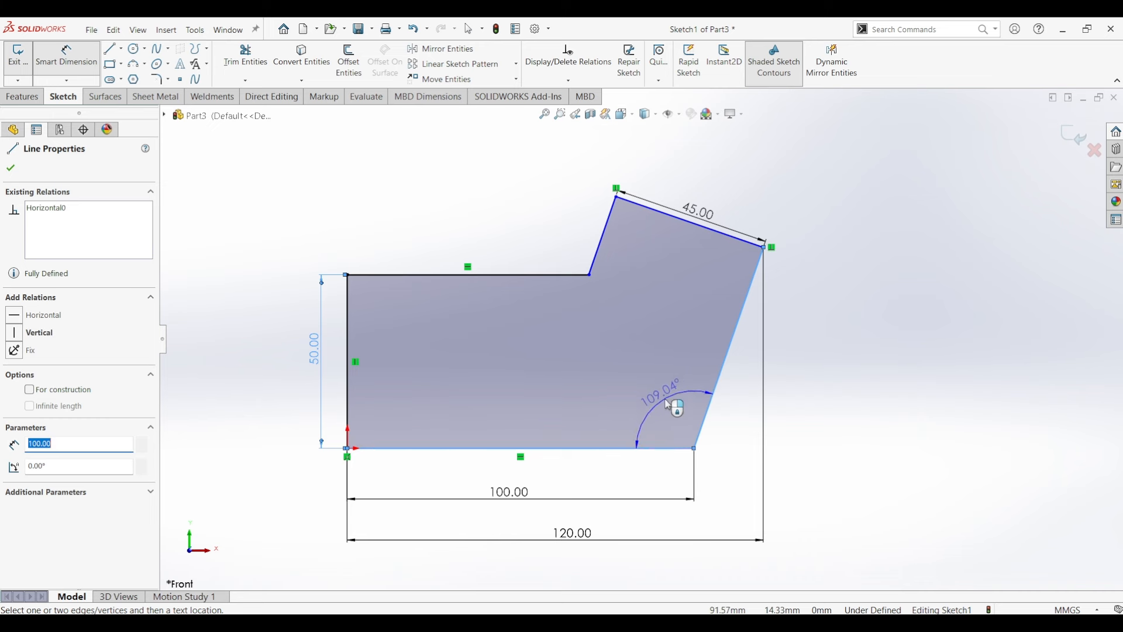
pyautogui.click(668, 405)
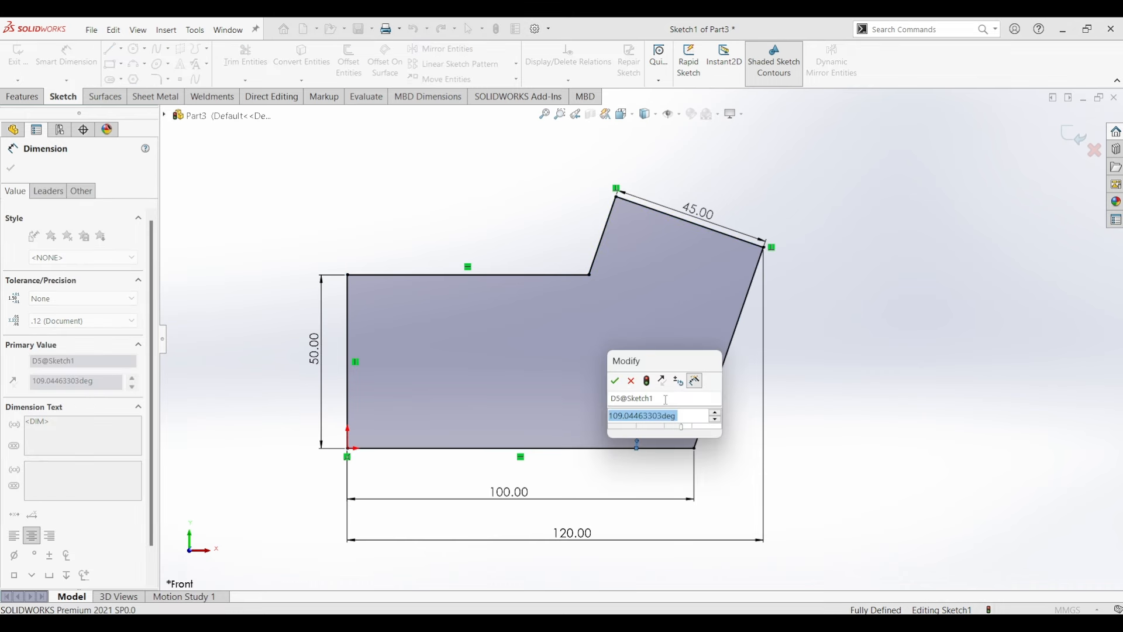
pyautogui.write('120')
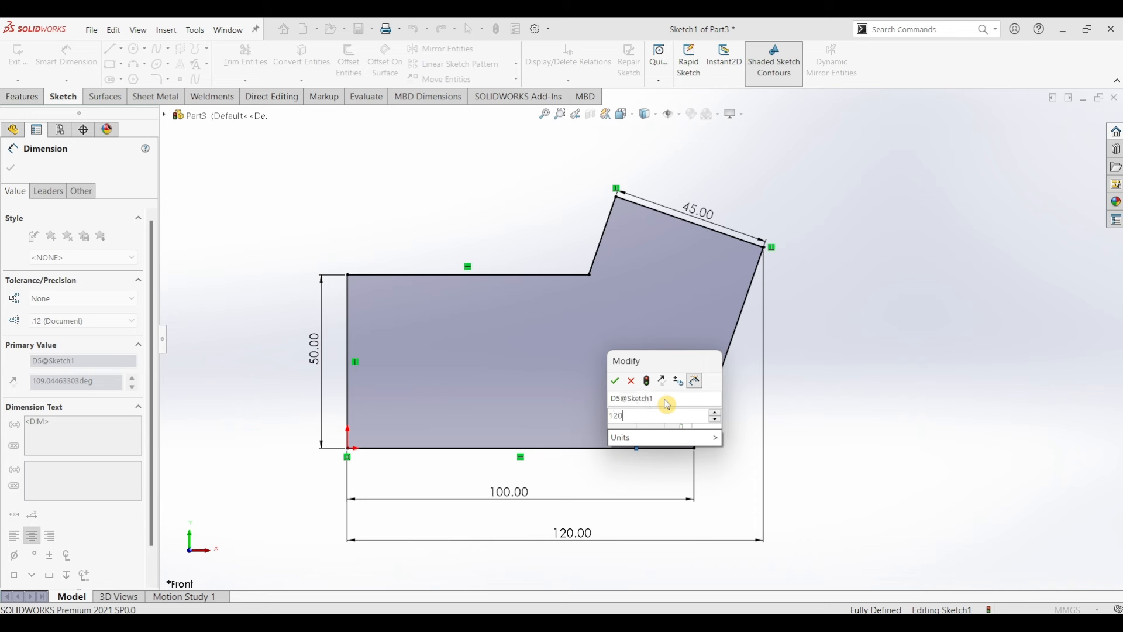
pyautogui.press('Return')
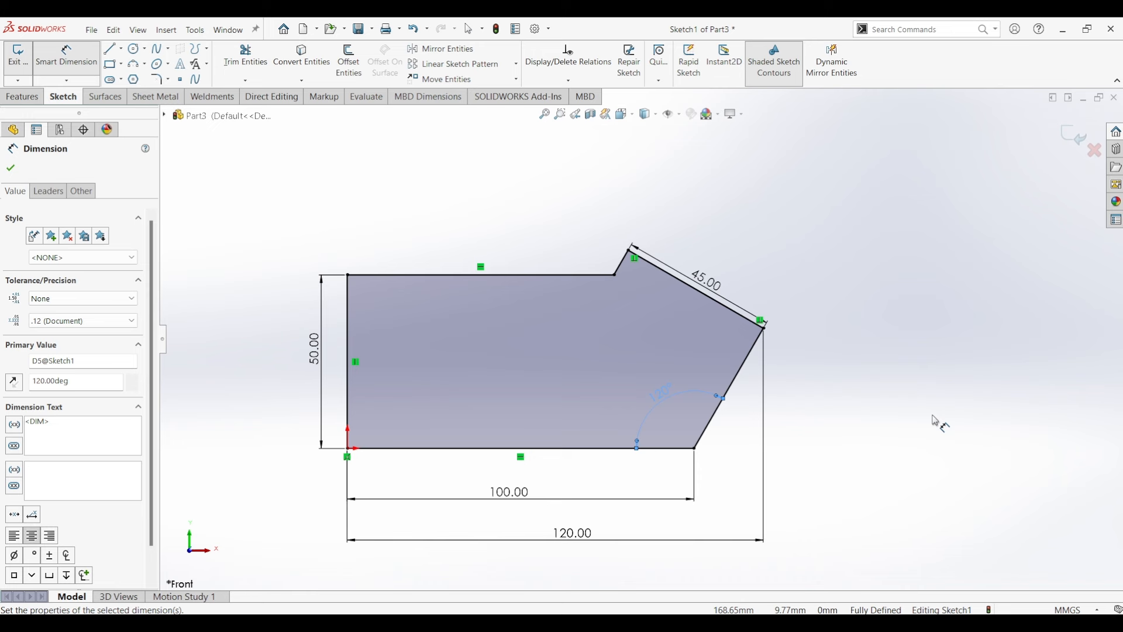
pyautogui.click(936, 420)
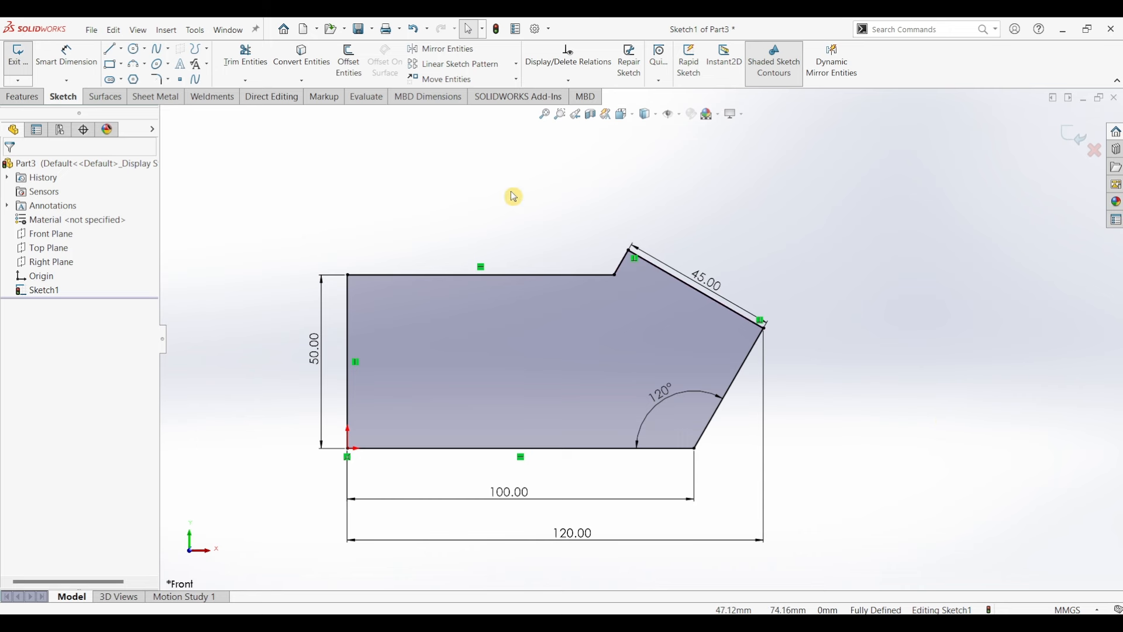
# Try to add a length dimension to the profile's upper horizontal line
pyautogui.click(76, 56)
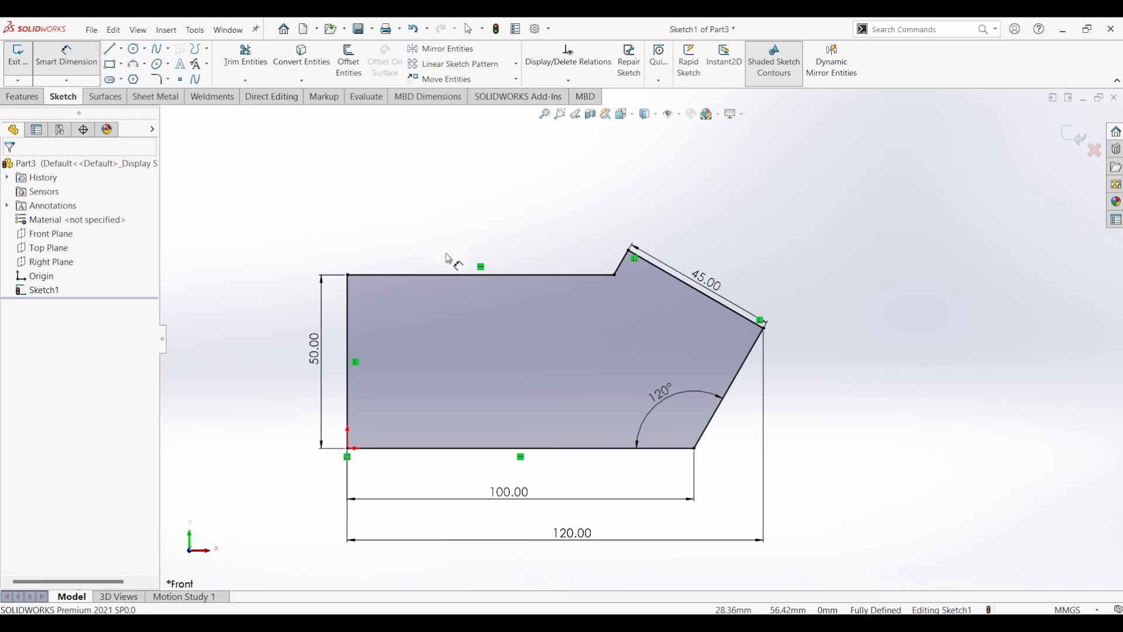
pyautogui.click(456, 276)
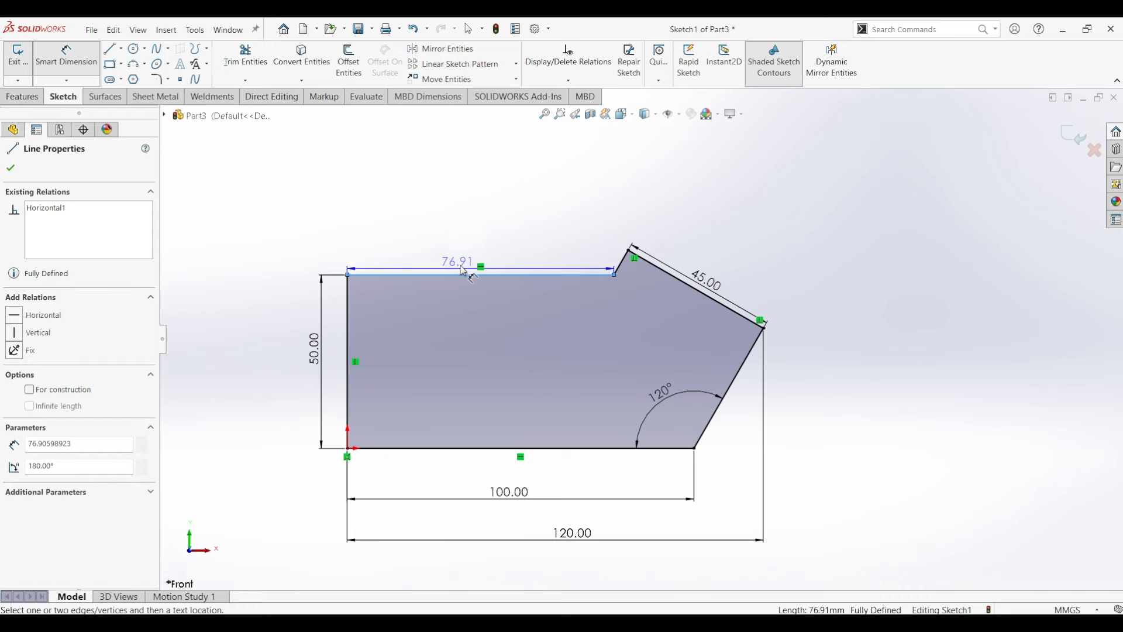
pyautogui.click(490, 238)
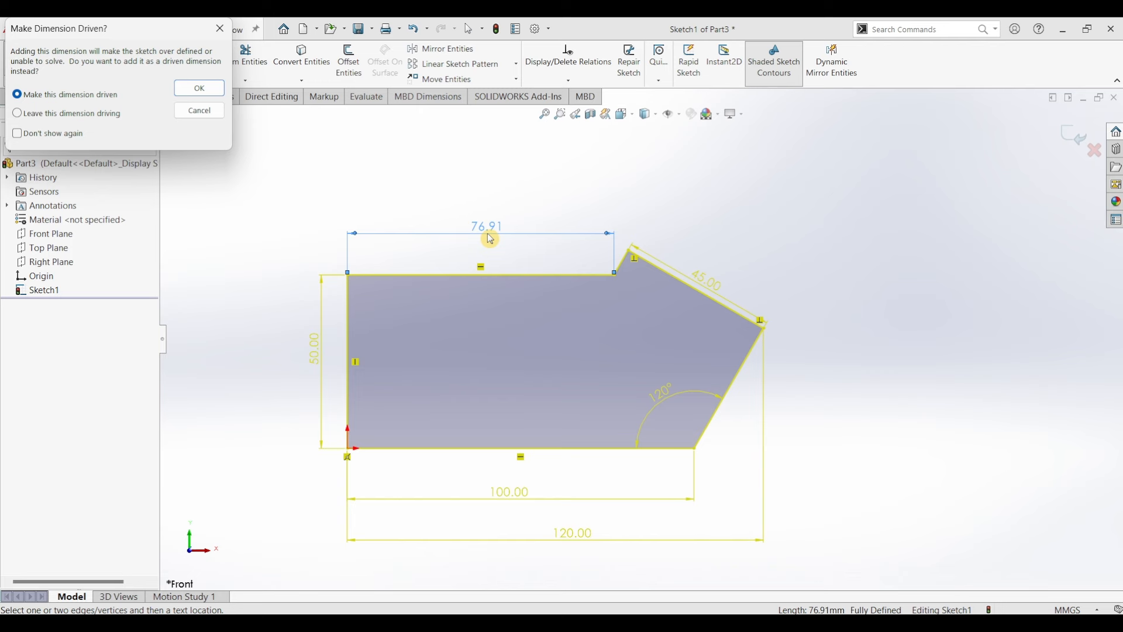
pyautogui.click(215, 116)
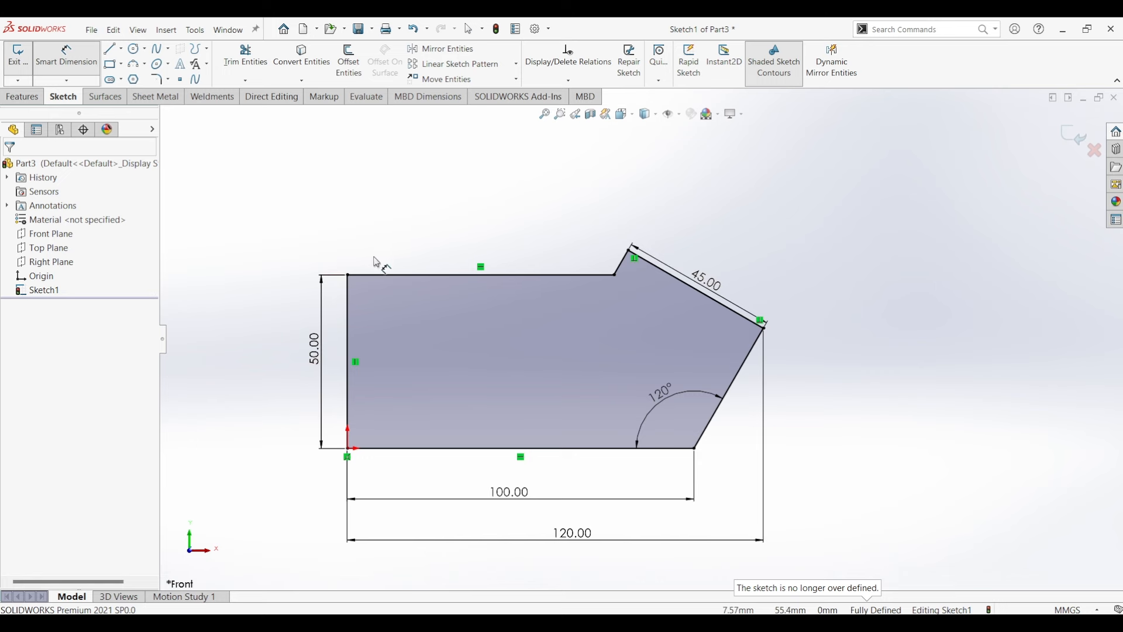
# Round the corner between the vertical side and the upper horizontal line with a 5 mm sketch fillet
pyautogui.click(158, 84)
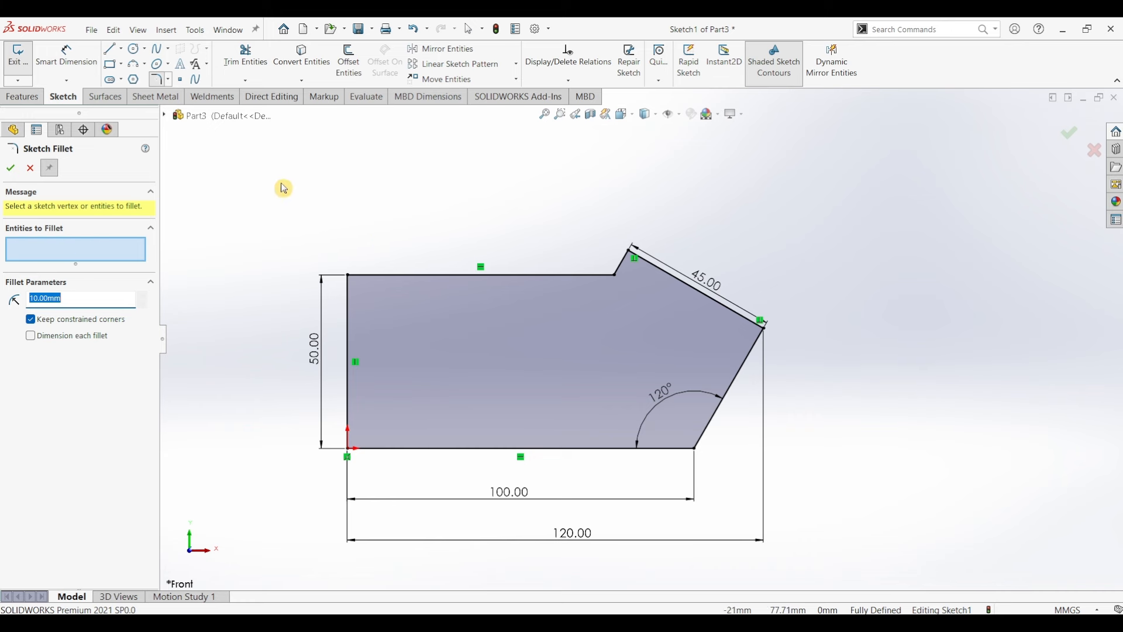
pyautogui.click(381, 281)
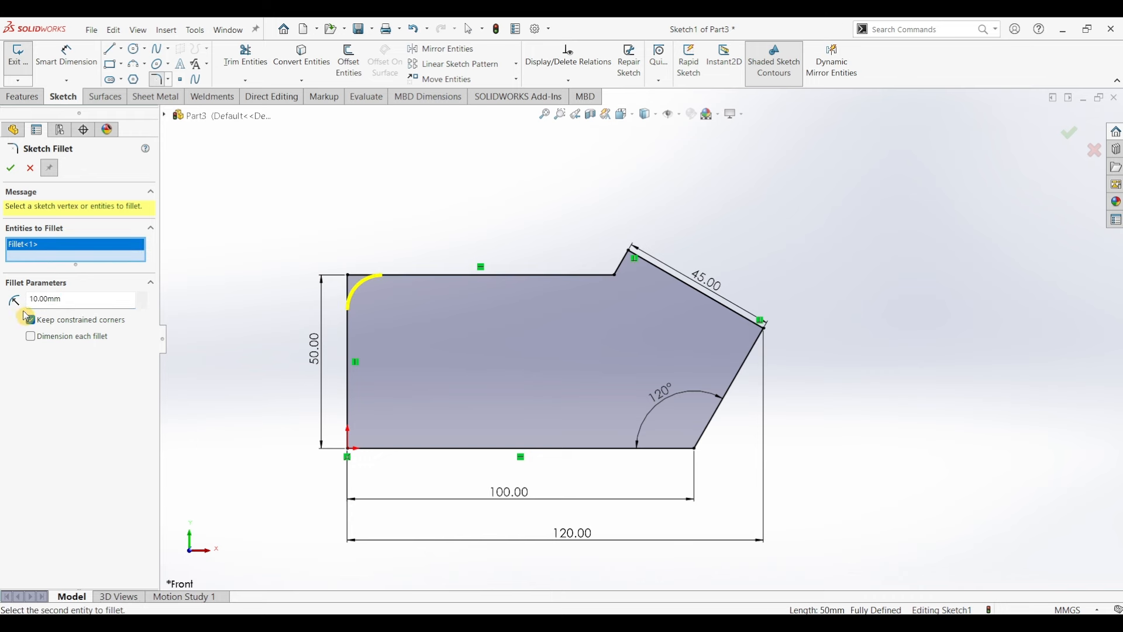
pyautogui.moveTo(76, 300); pyautogui.dragTo(28, 308)
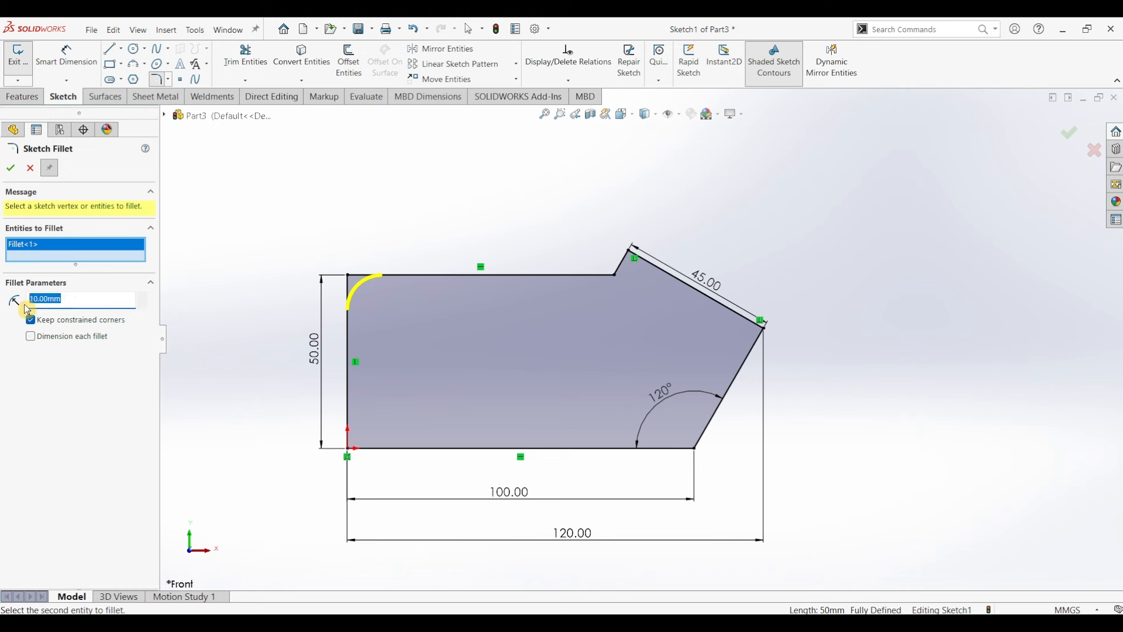
pyautogui.write('5')
pyautogui.press('Return')
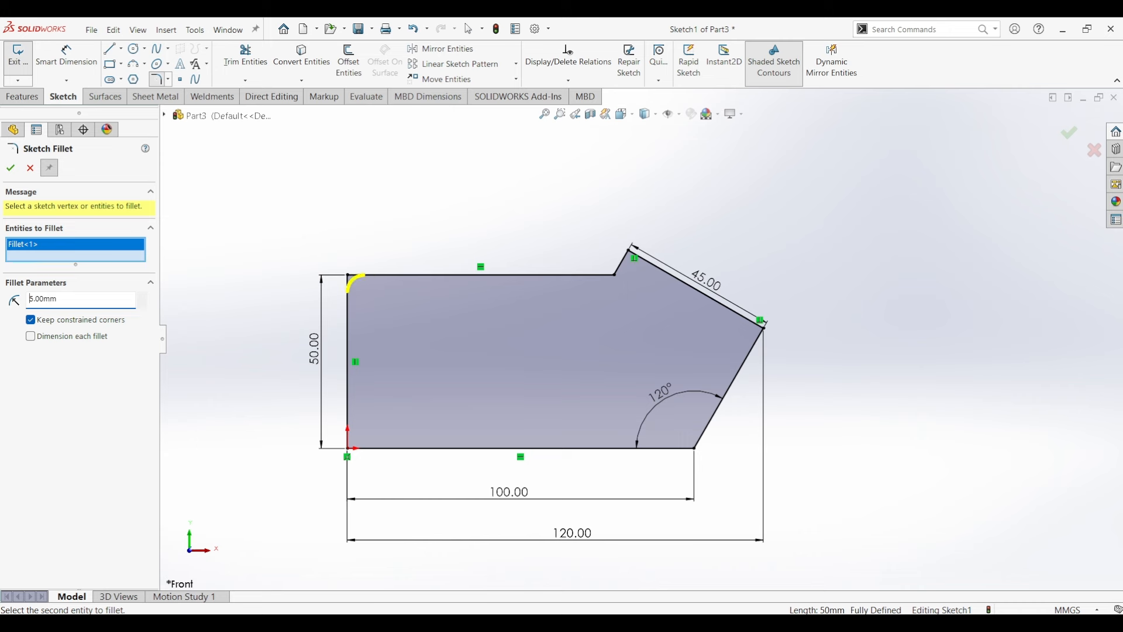
pyautogui.click(12, 169)
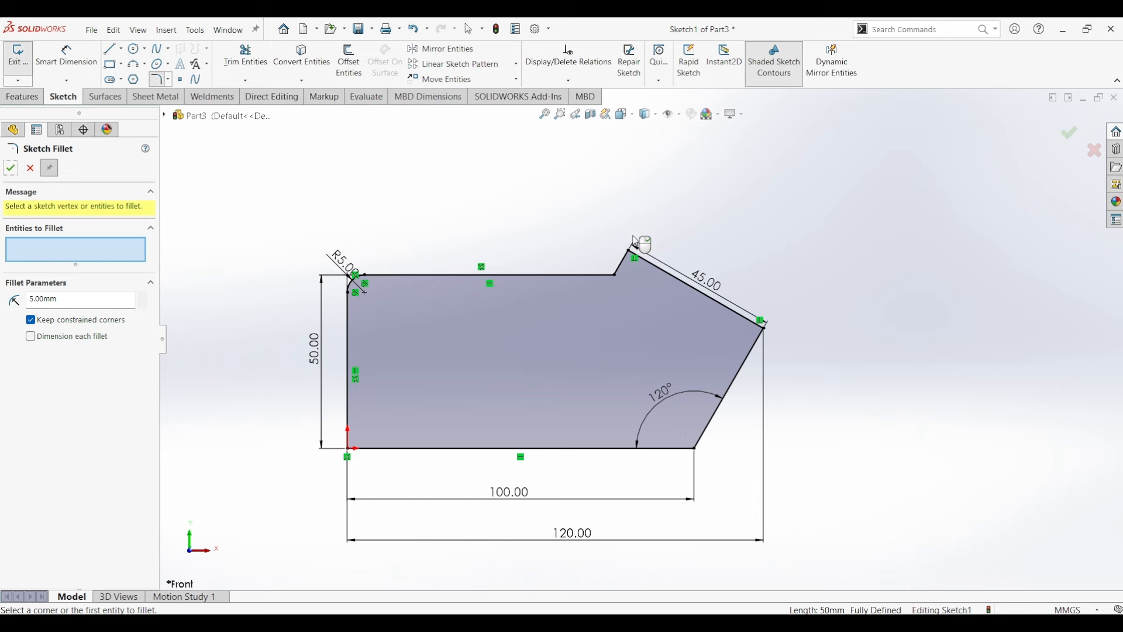
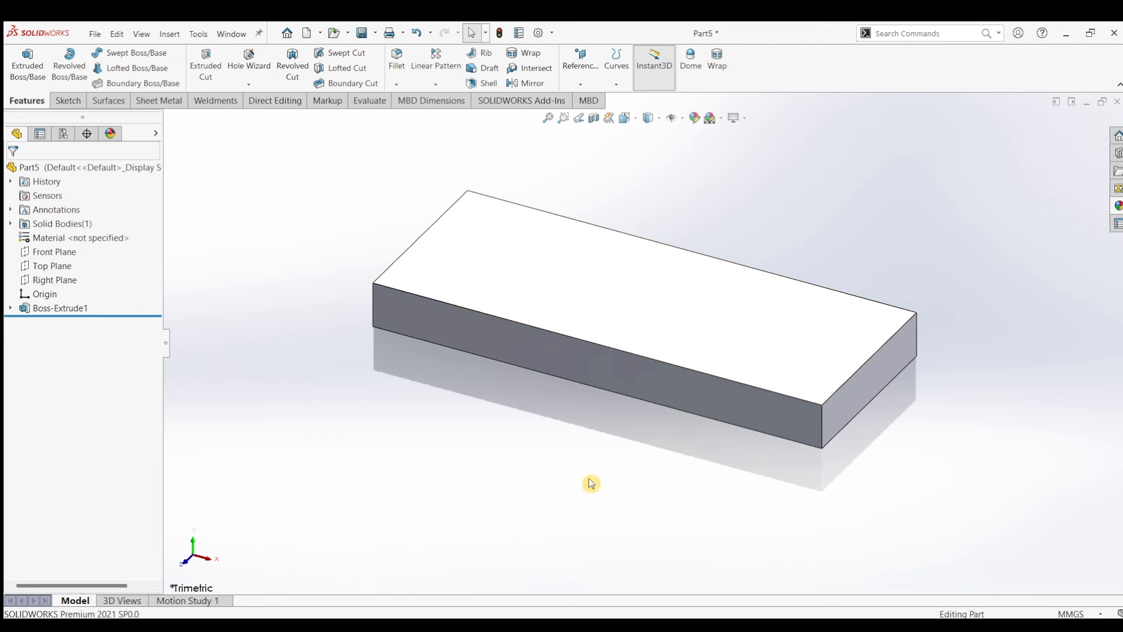
# Start a new sketch on the long front face of the extruded block
pyautogui.click(529, 351)
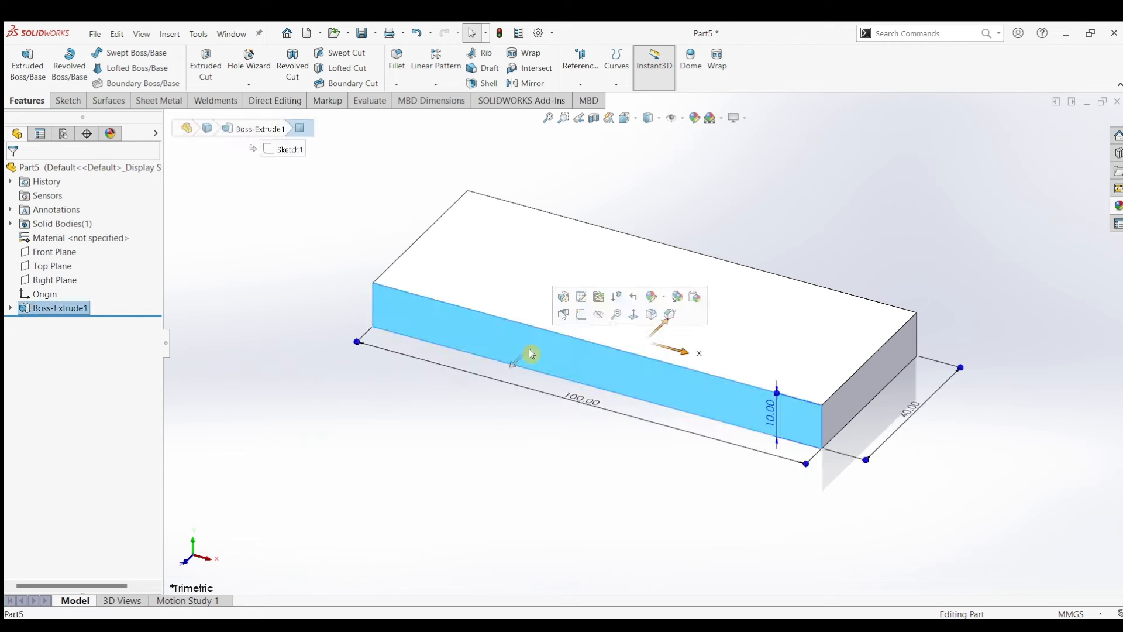
pyautogui.click(65, 103)
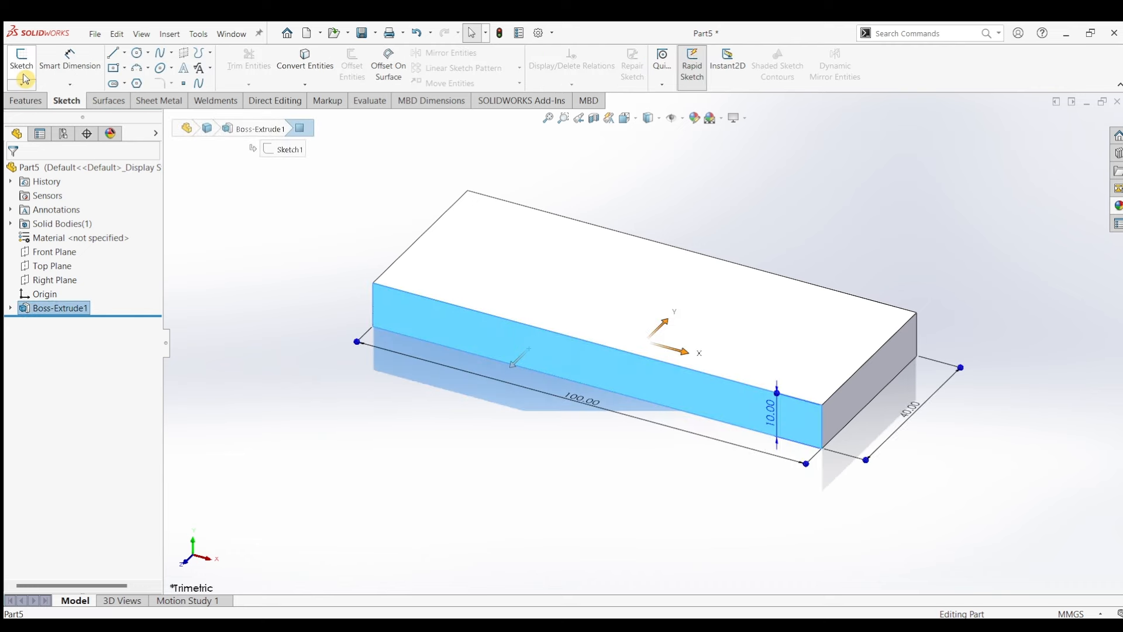
pyautogui.click(22, 59)
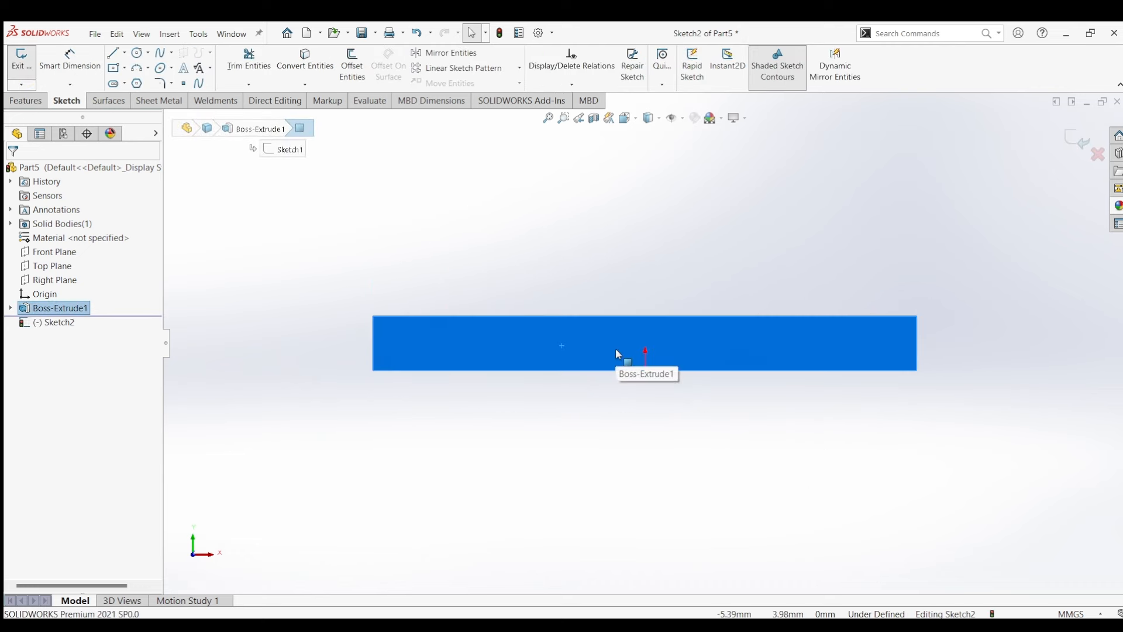
# Sketch a closed arch on the block's lower edge with vertical sides about 30 mm tall and a tangent top arc of about 17.6 mm radius
pyautogui.click(113, 52)
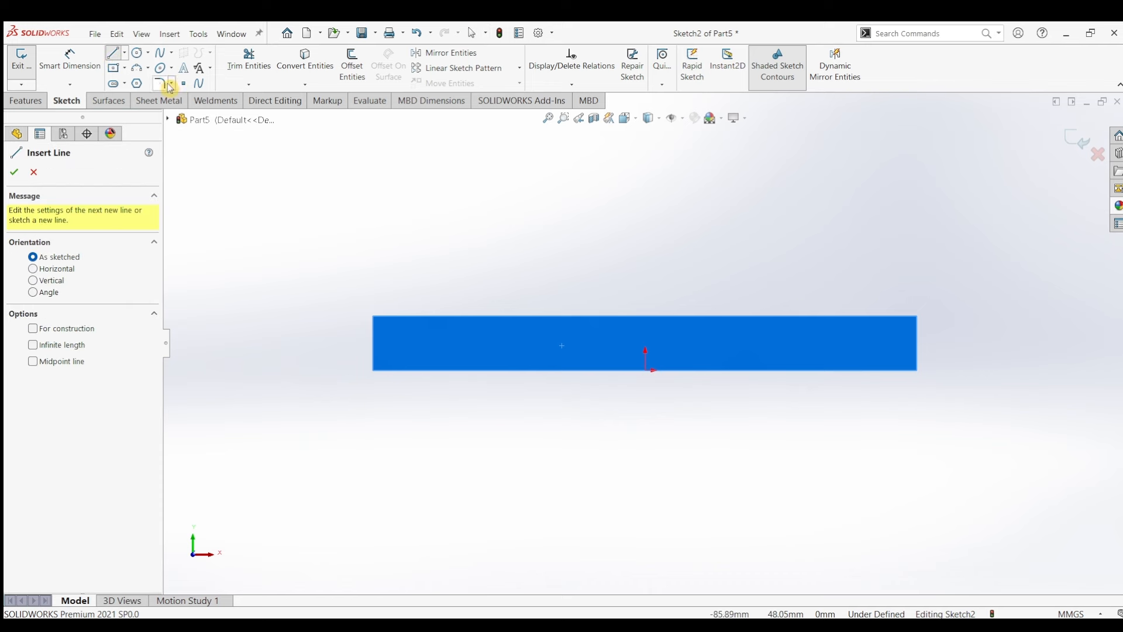
pyautogui.click(544, 371)
pyautogui.click(543, 205)
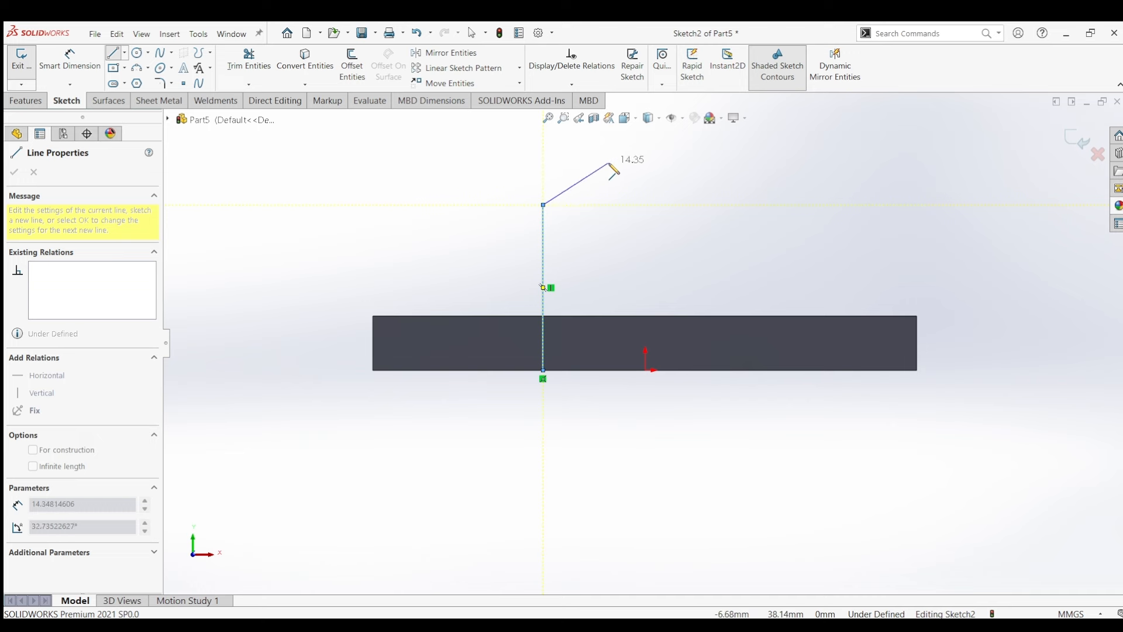
pyautogui.click(543, 205)
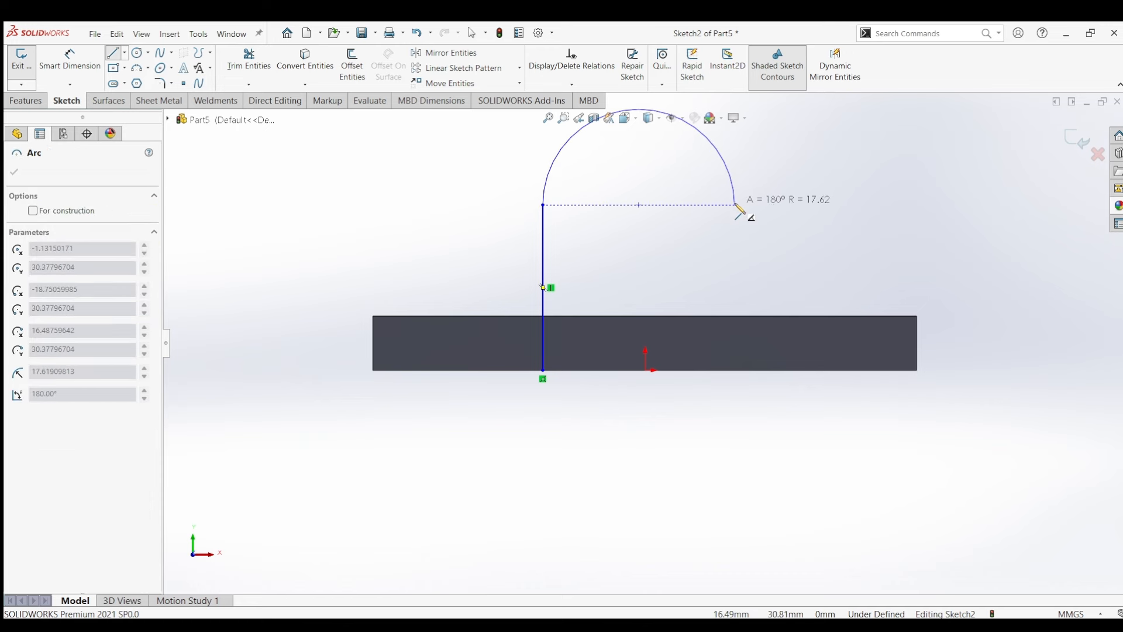
pyautogui.click(736, 204)
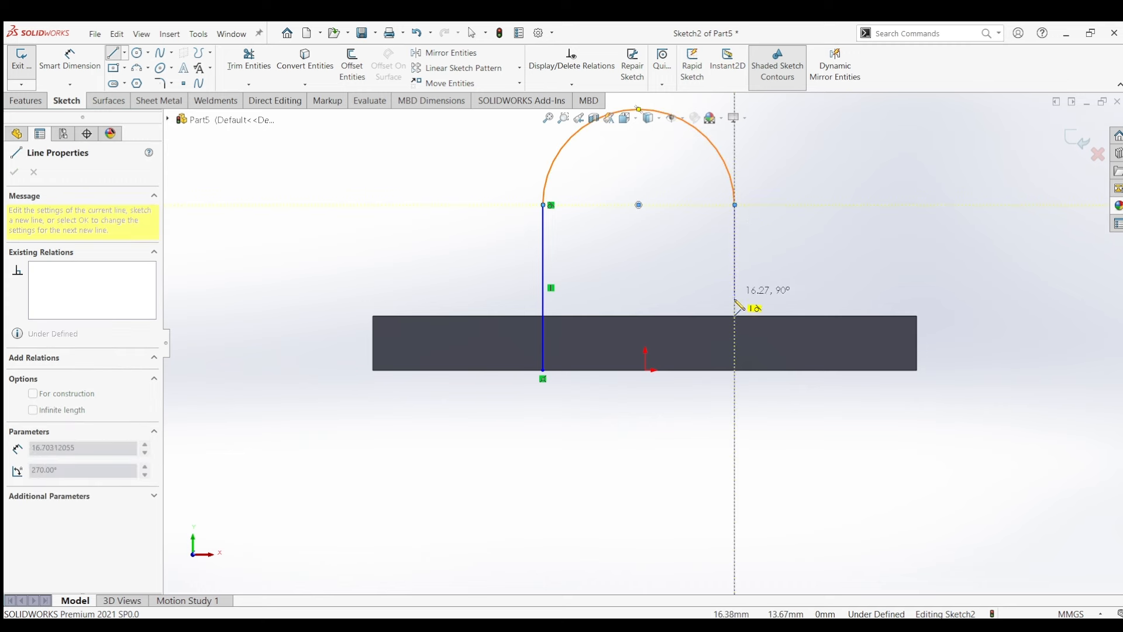
pyautogui.click(736, 370)
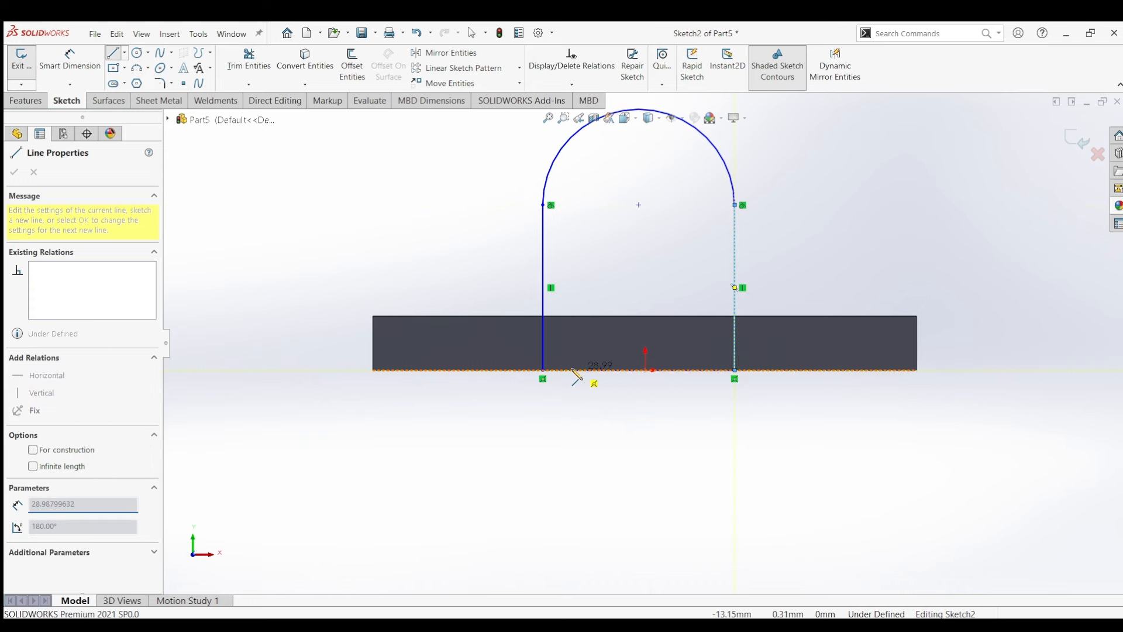
pyautogui.click(543, 370)
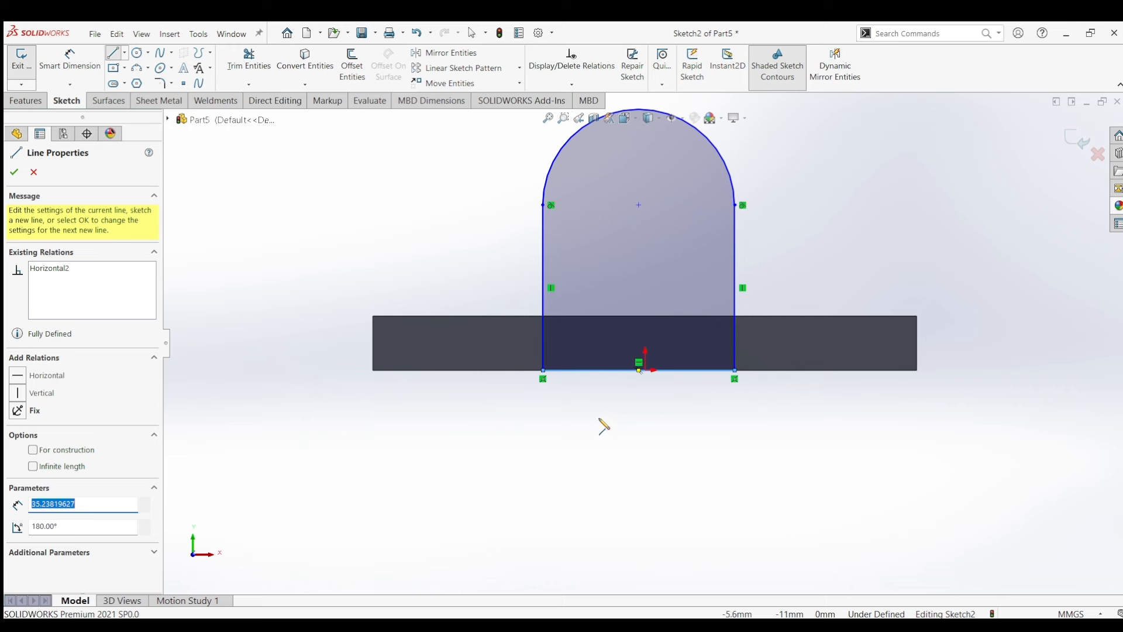
pyautogui.click(15, 172)
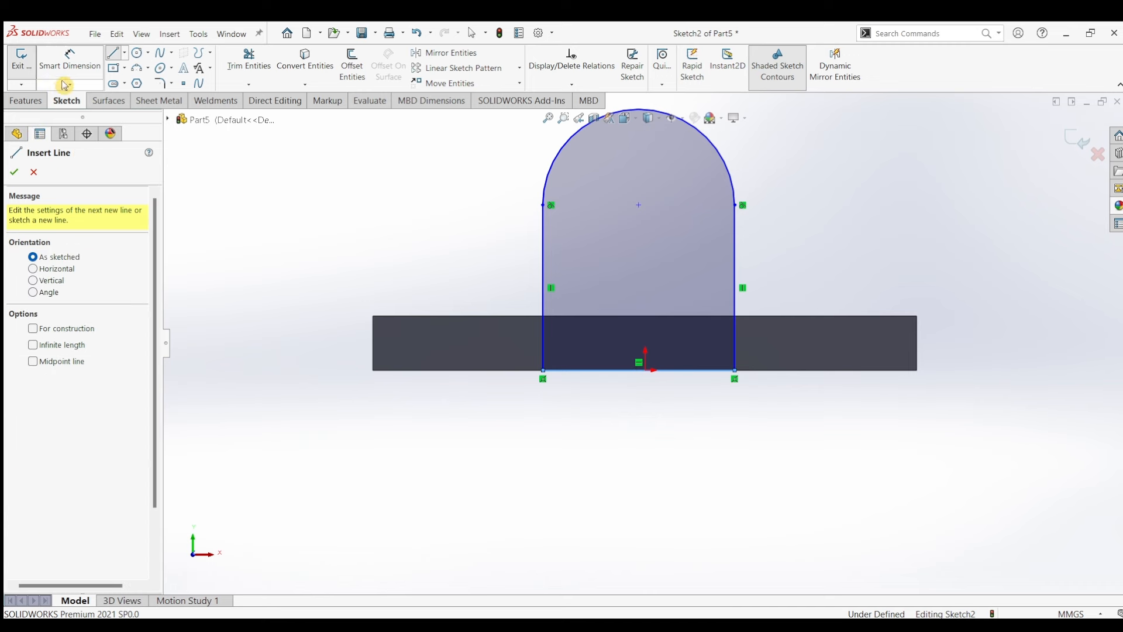
# Dimension one vertical side of the arch profile and set its length to 40 mm
pyautogui.click(70, 58)
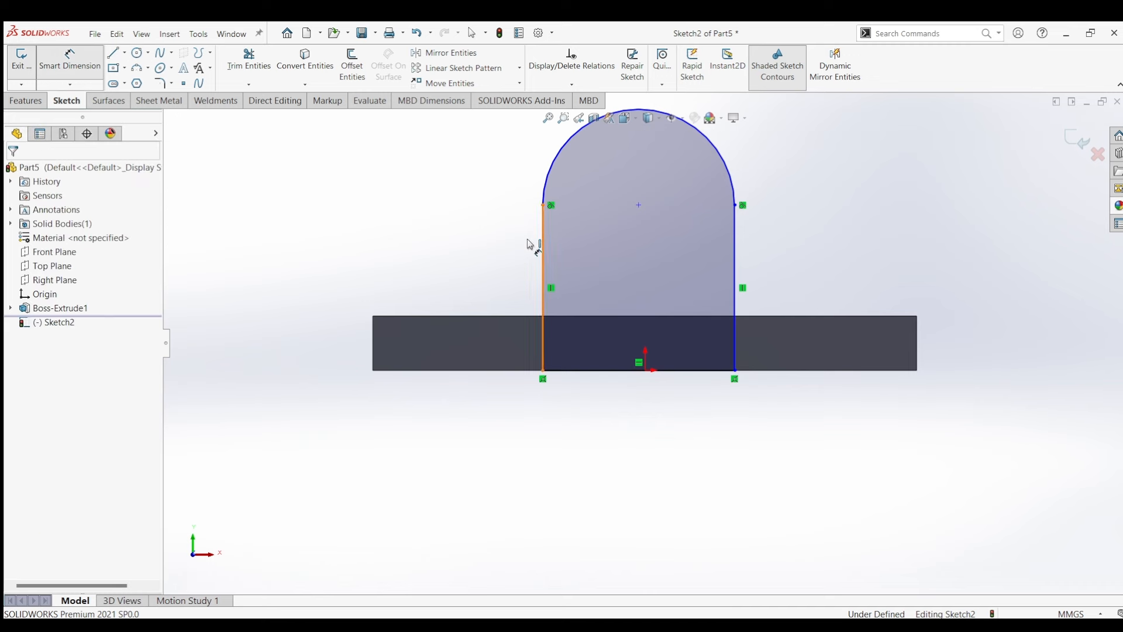
pyautogui.click(544, 243)
pyautogui.click(363, 279)
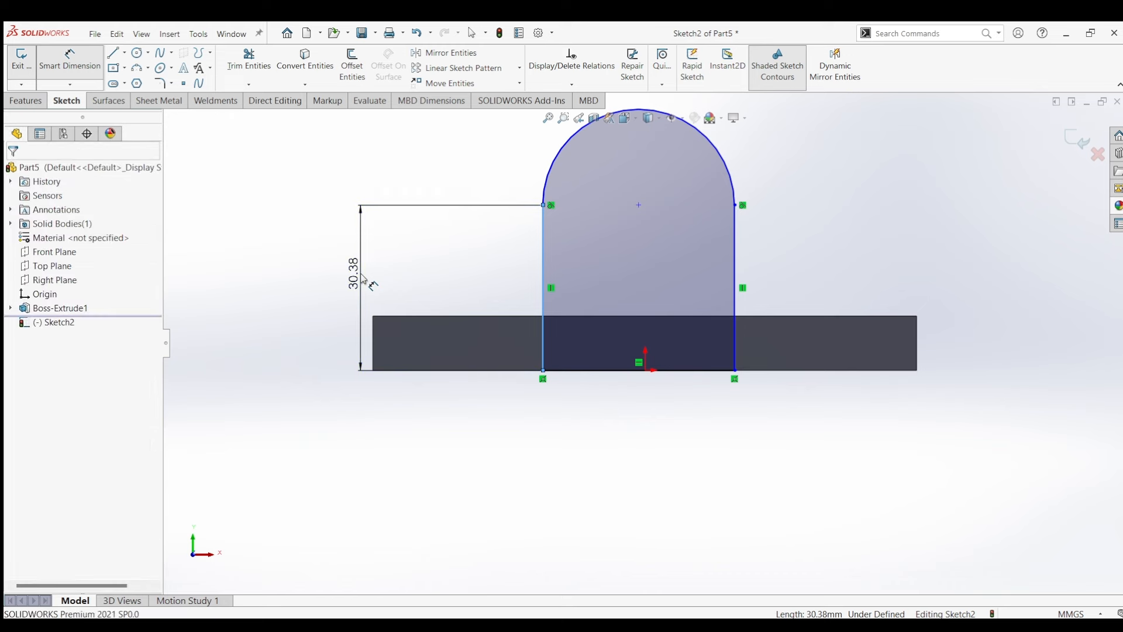
pyautogui.click(363, 278)
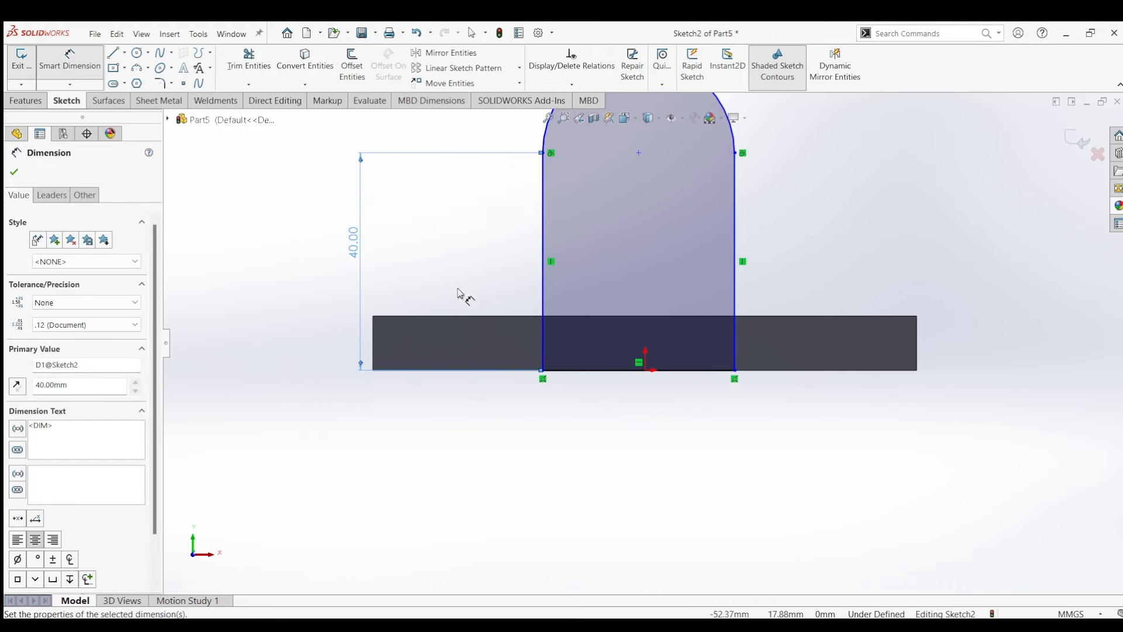
# Dimension the arch's top arc with a 20 mm radius and finish dimensioning
pyautogui.scroll(3, 653, 247)
pyautogui.click(682, 197)
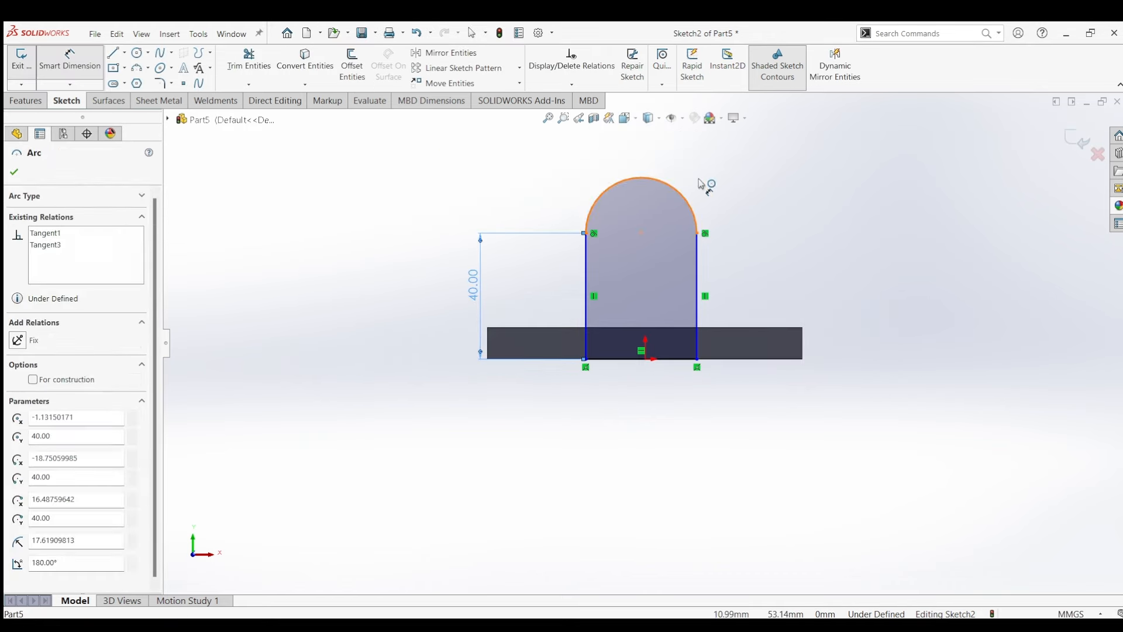
pyautogui.click(715, 172)
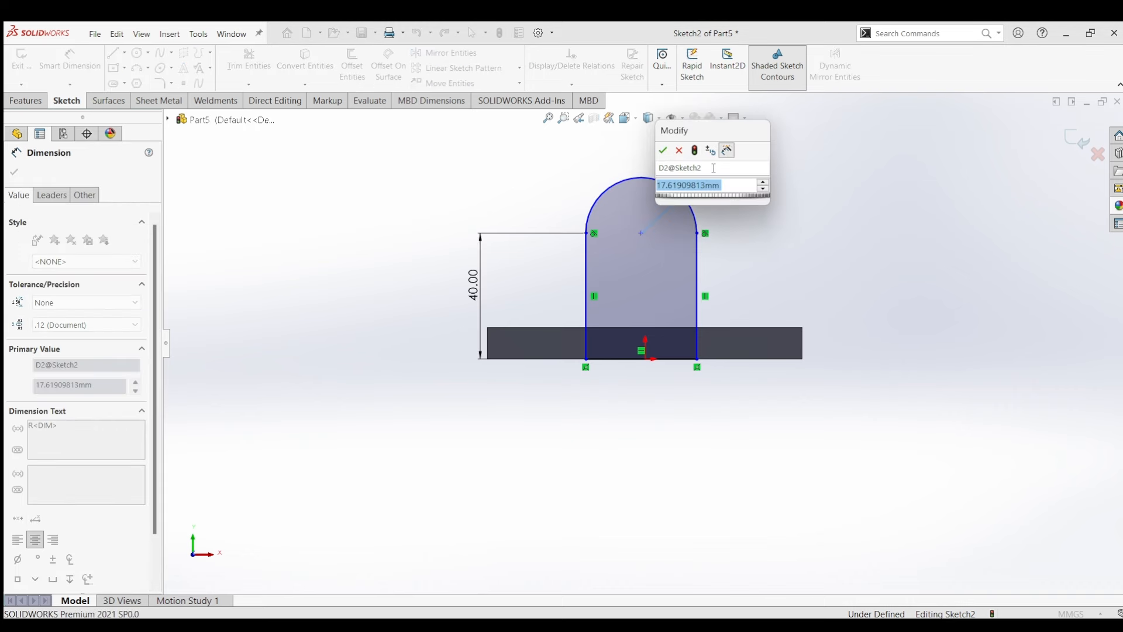
pyautogui.write('20')
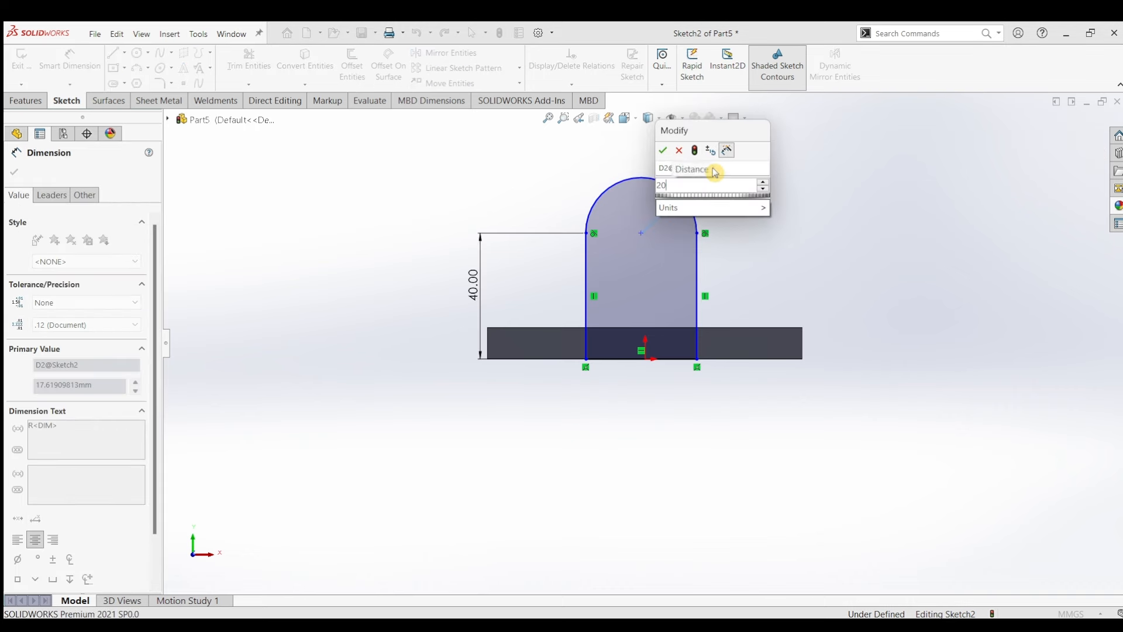
pyautogui.press('Return')
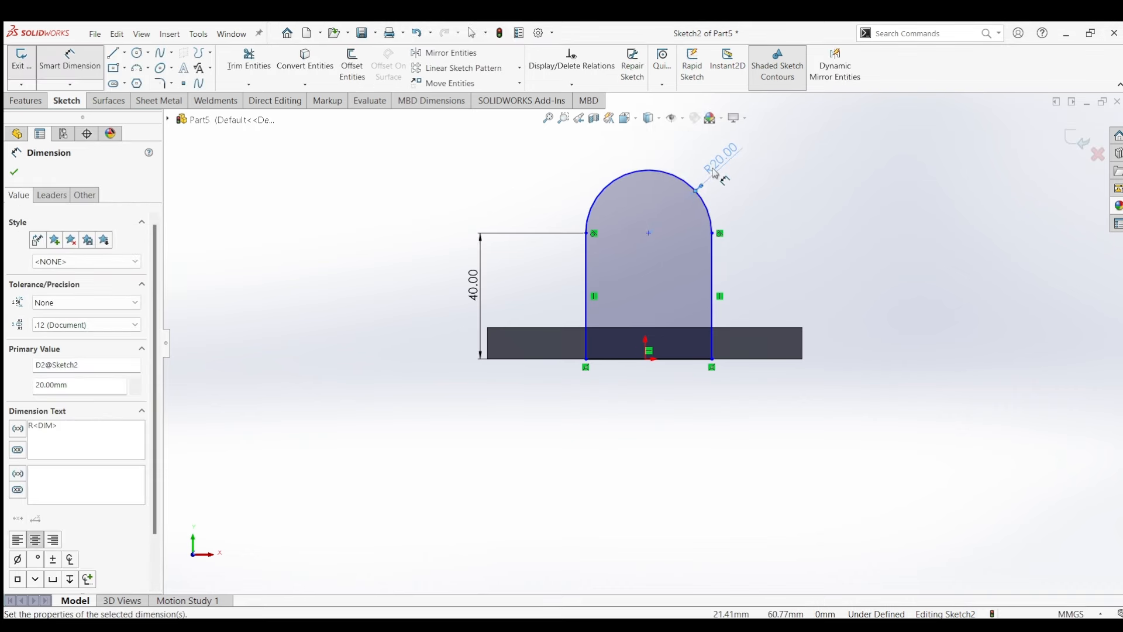
pyautogui.click(729, 272)
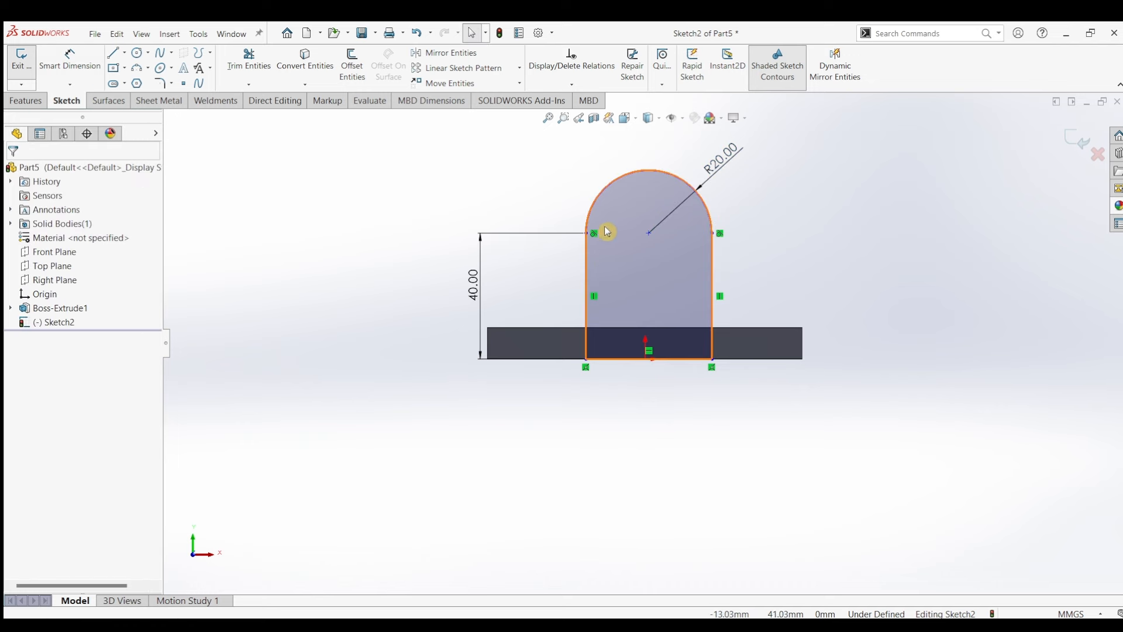
# Add a vertical relation between the arc's centre point and the origin to centre the arch profile
pyautogui.scroll(-3, 647, 226)
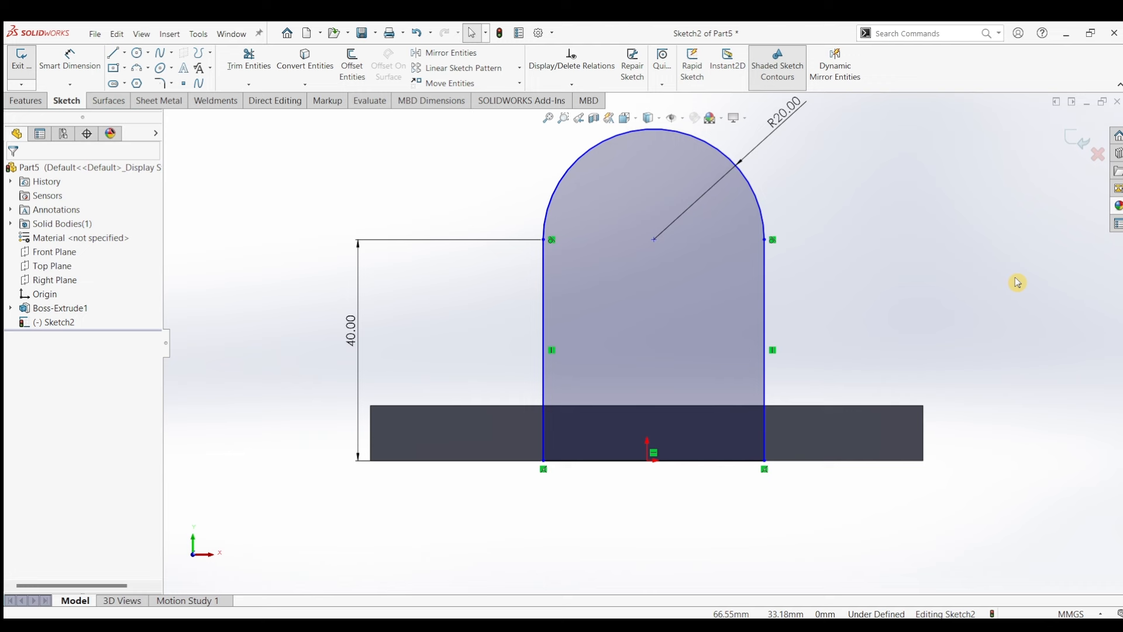
pyautogui.click(581, 86)
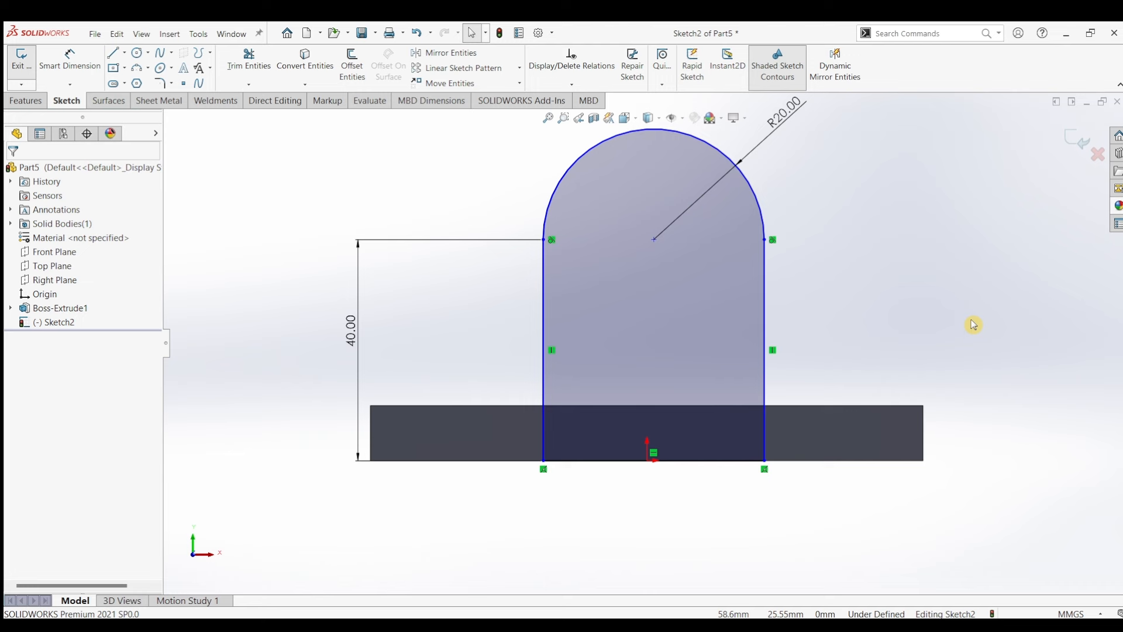
pyautogui.click(654, 239)
pyautogui.keyDown('ctrl'); pyautogui.click(647, 461); pyautogui.keyUp('ctrl')
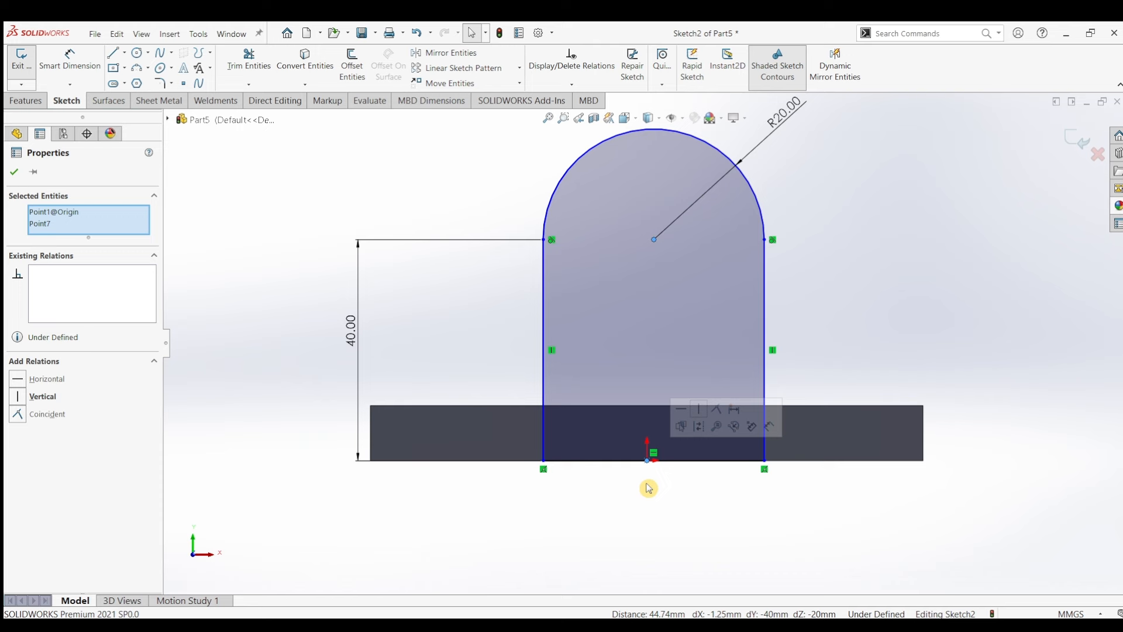
pyautogui.click(699, 411)
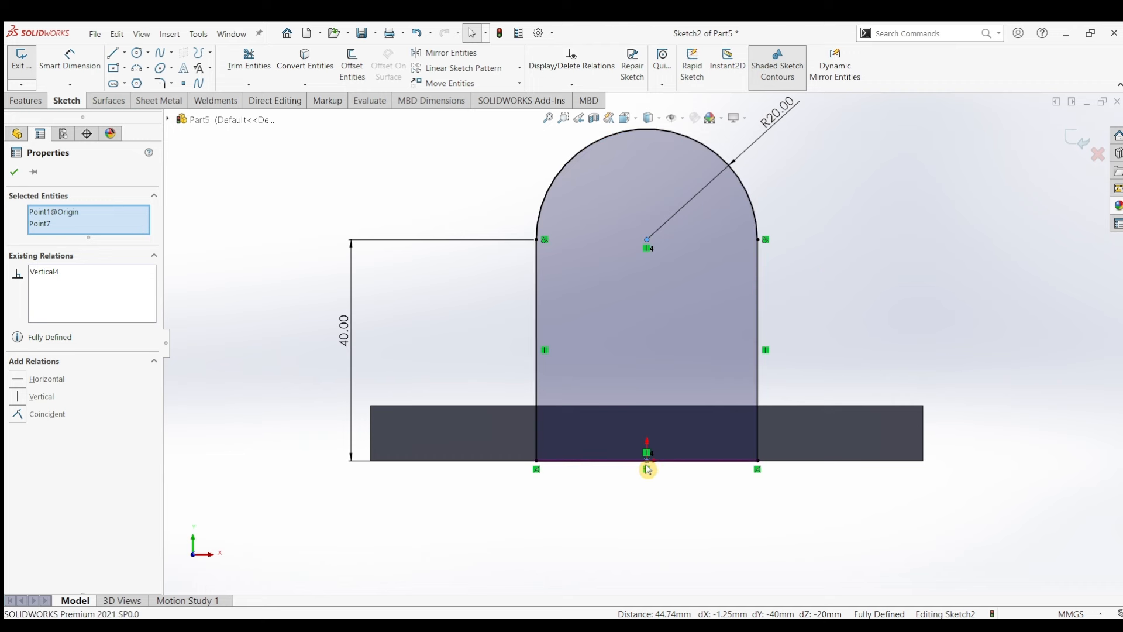
pyautogui.click(14, 172)
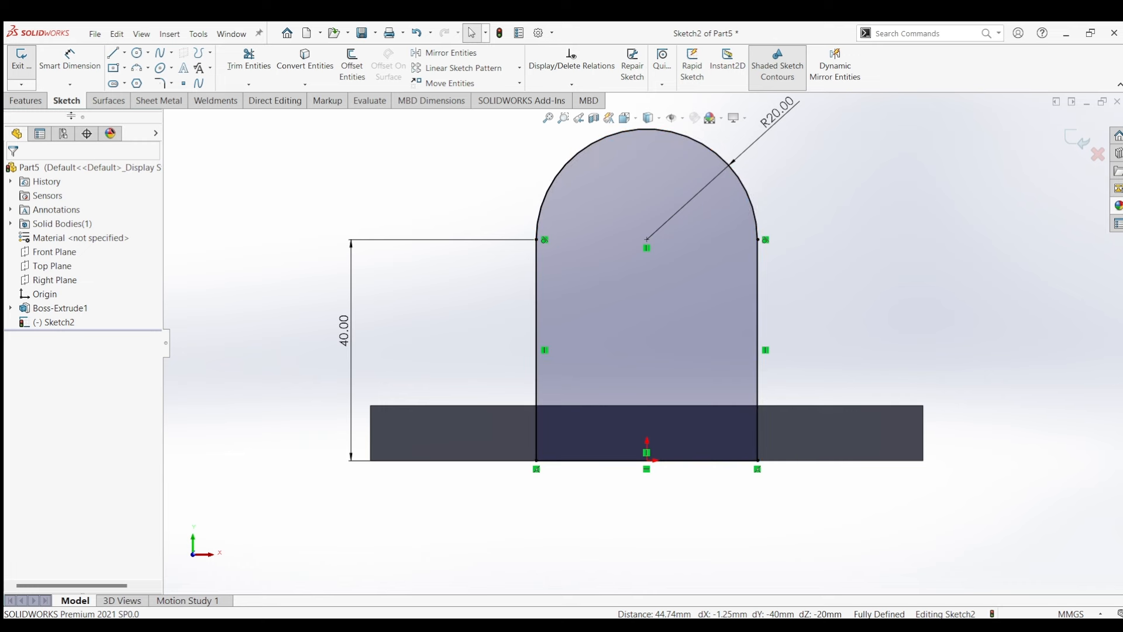
# Extrude the arch profile as a blind boss 12 mm deep, reversed in direction so it runs back over the block
pyautogui.click(33, 104)
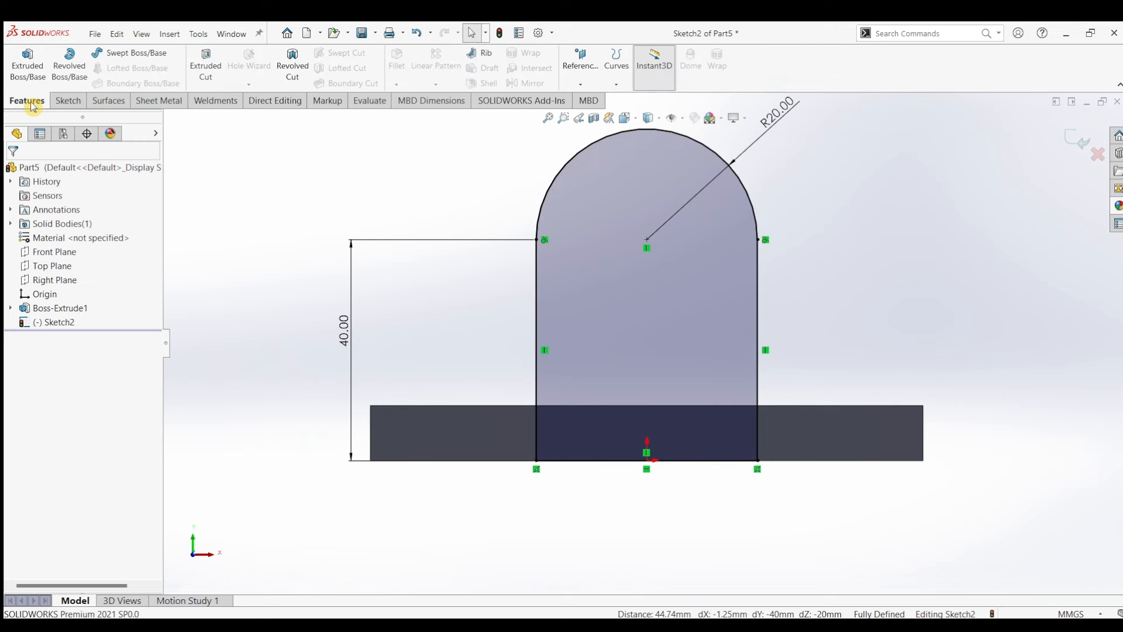
pyautogui.click(28, 63)
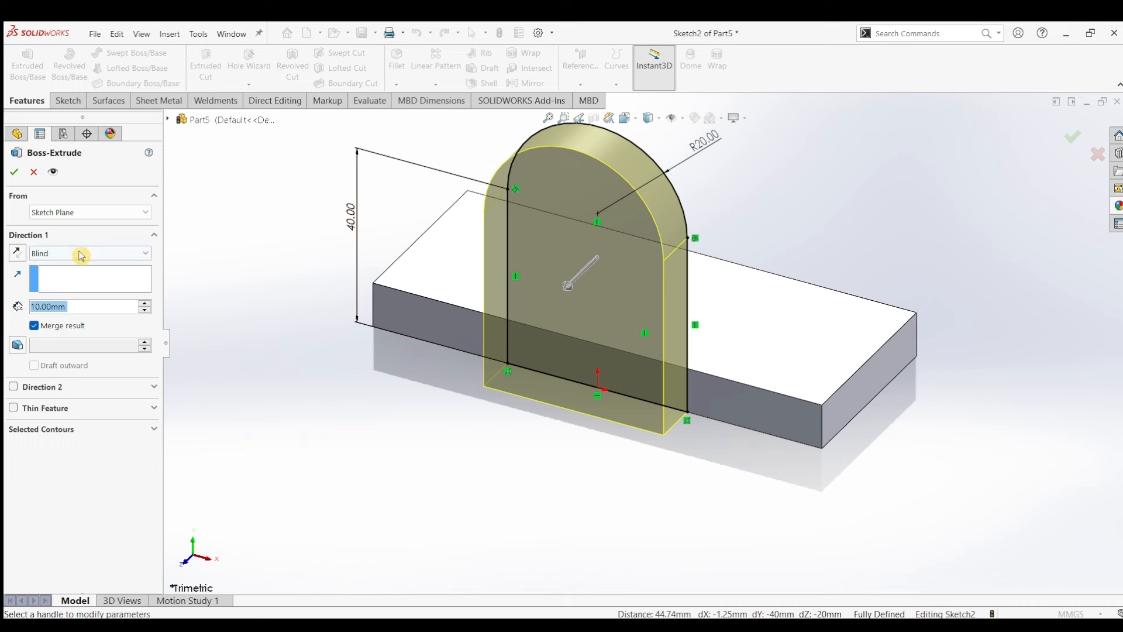
pyautogui.click(24, 259)
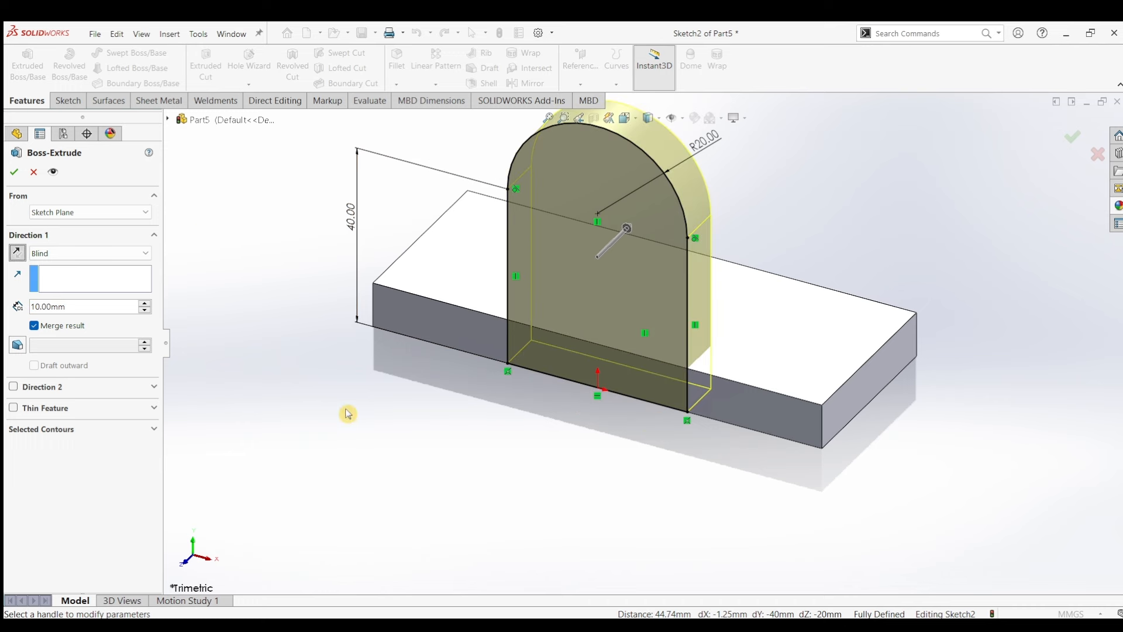
pyautogui.moveTo(84, 309); pyautogui.dragTo(20, 309)
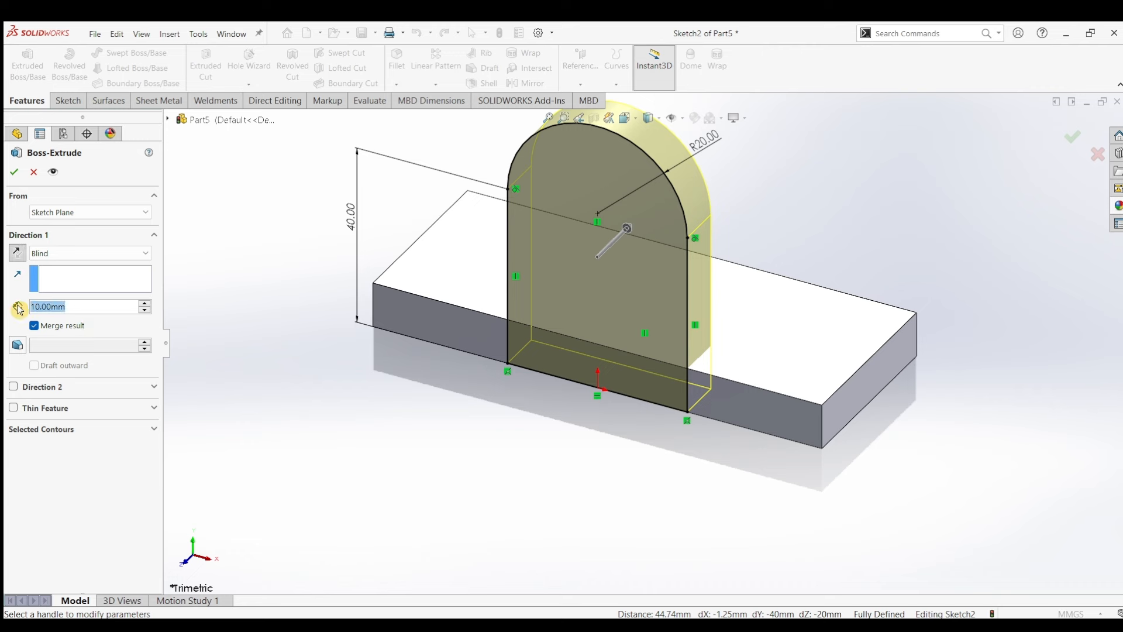
pyautogui.write('12')
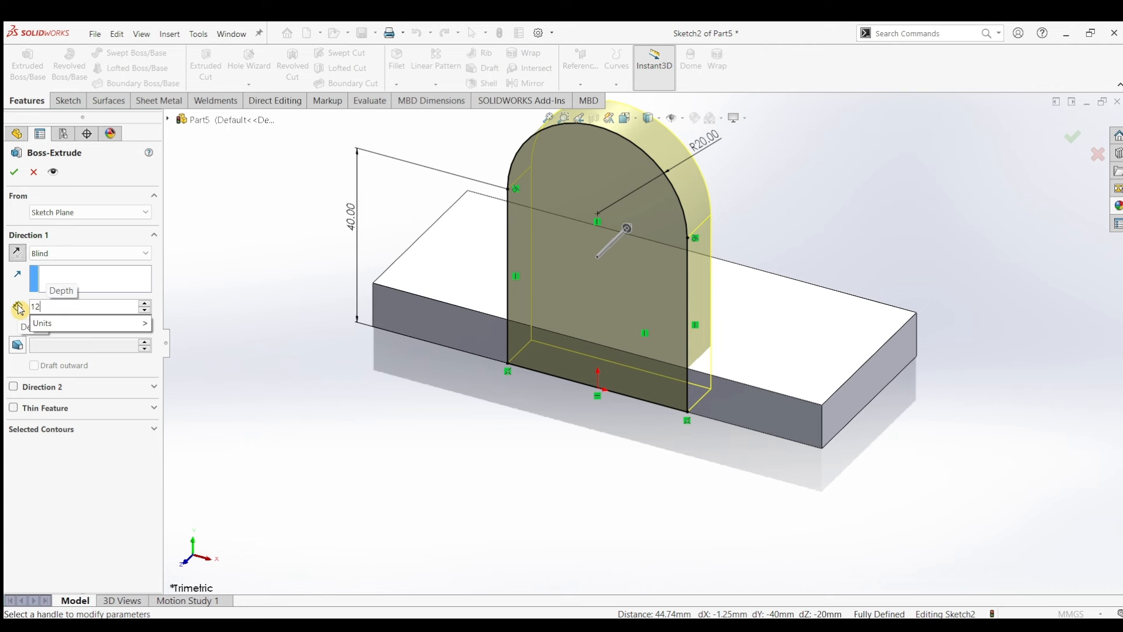
pyautogui.press('Return')
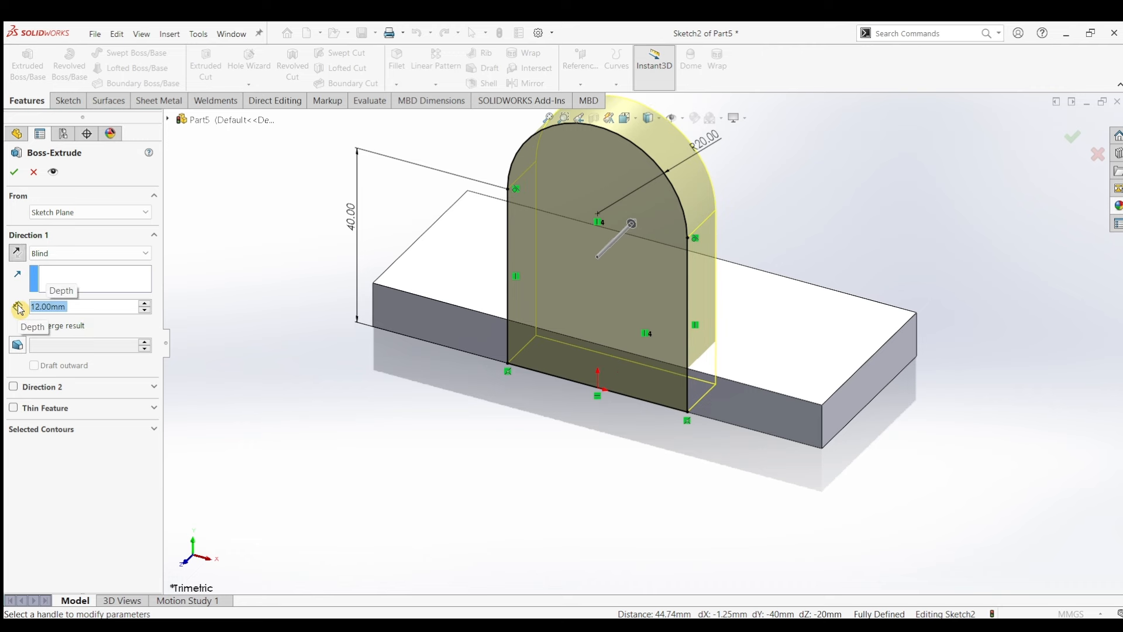